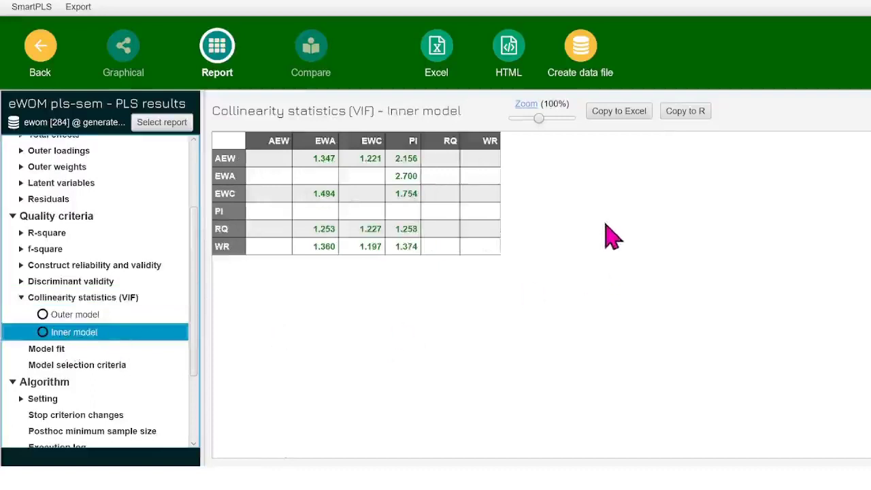
Step: Copy the inner-model VIF table into an Excel sheet and delete its empty AEW, RQ and WR columns
click(630, 112)
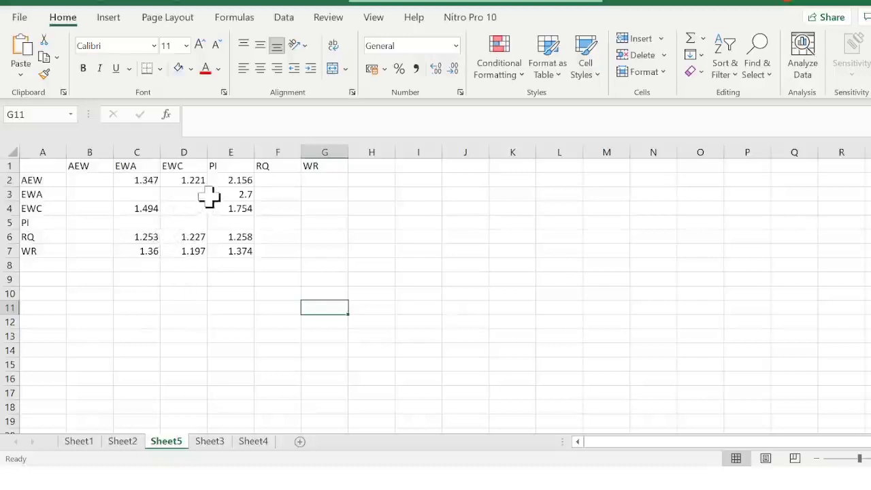
click(91, 145)
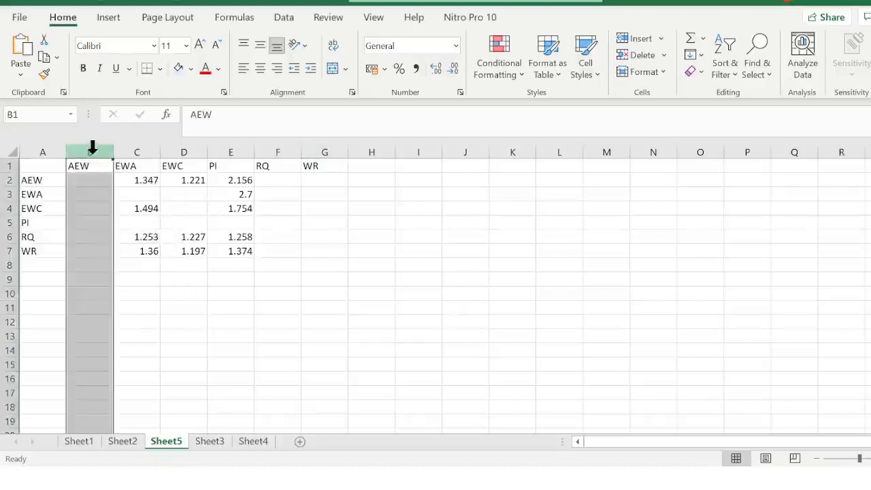
click(641, 57)
drag(237, 143, 271, 144)
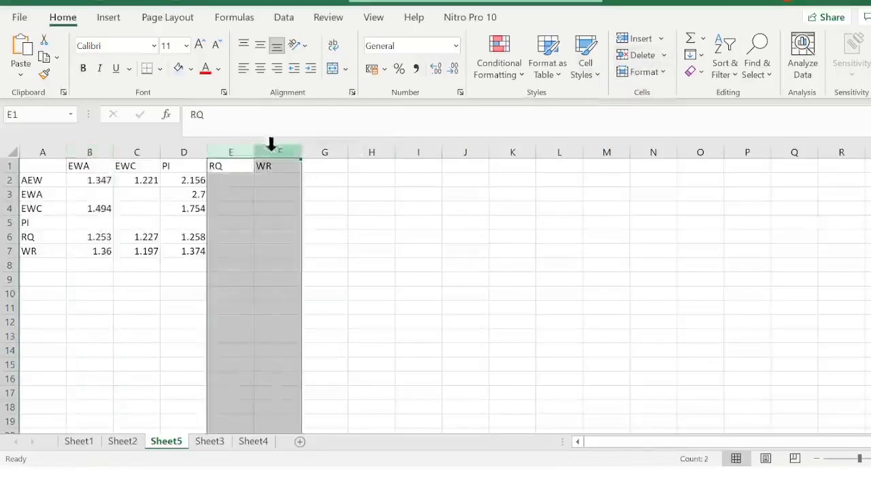
click(625, 57)
click(405, 234)
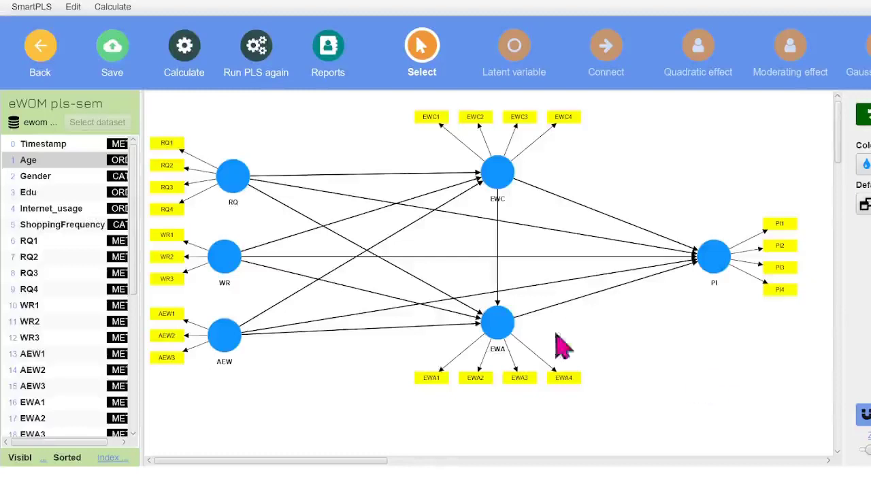
Step: Run bootstrapping on the SmartPLS model with 5000 subsamples, complete results and a one-tailed test at 0.05 significance
click(185, 50)
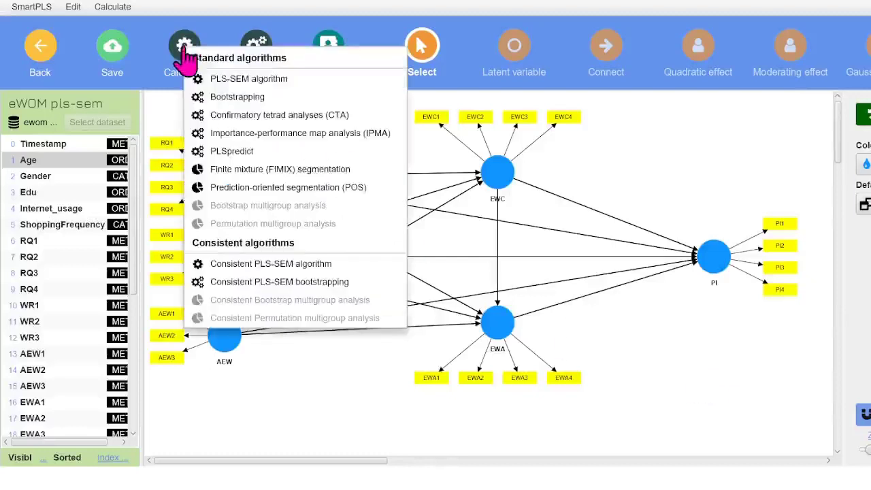
click(223, 98)
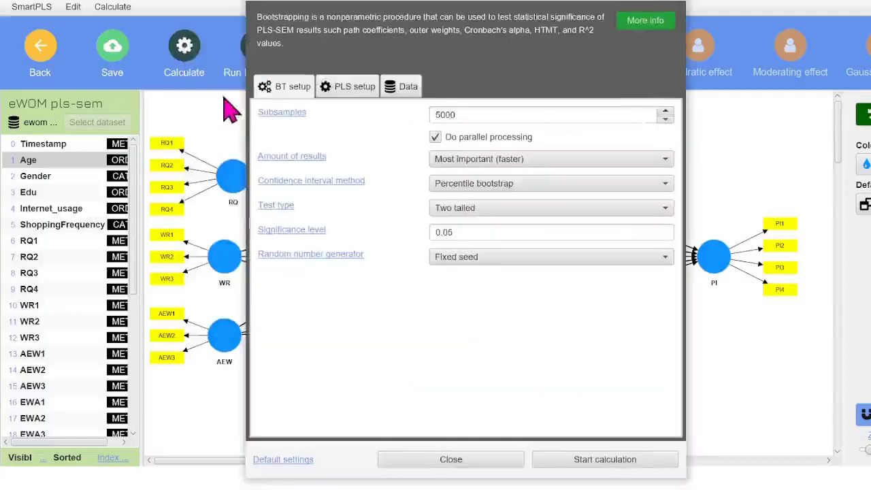
click(488, 163)
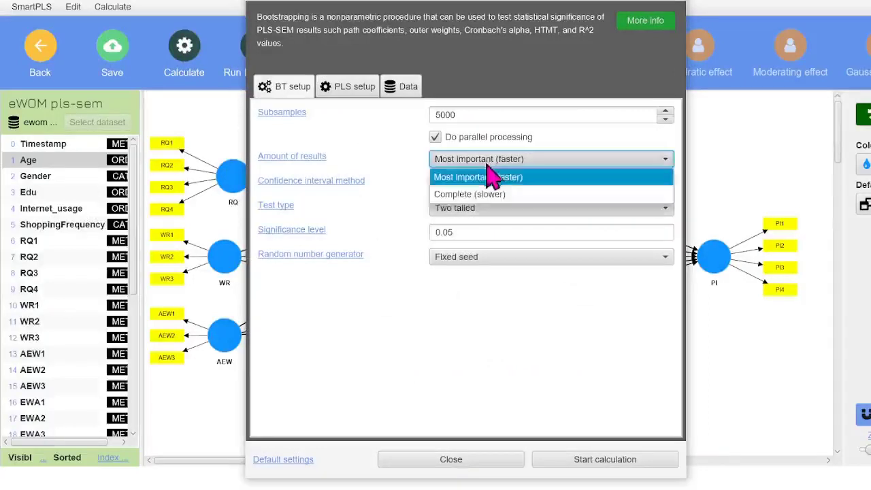
click(487, 195)
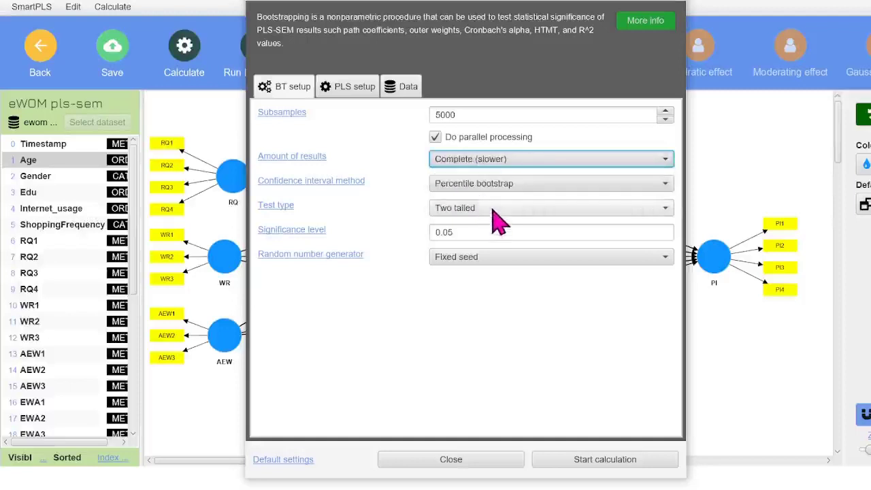
click(500, 210)
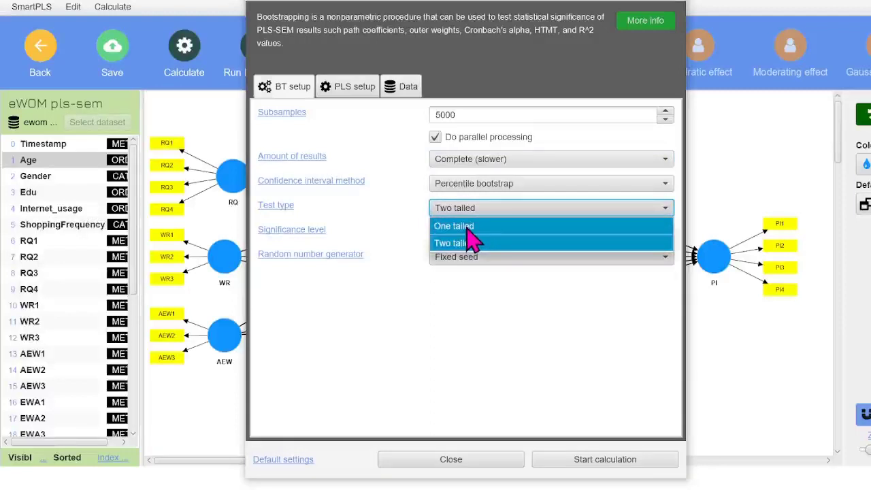
click(467, 227)
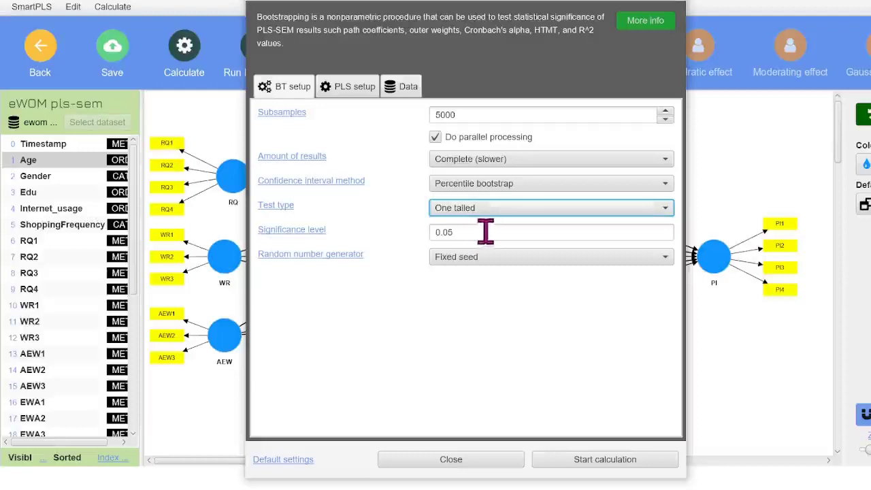
click(602, 460)
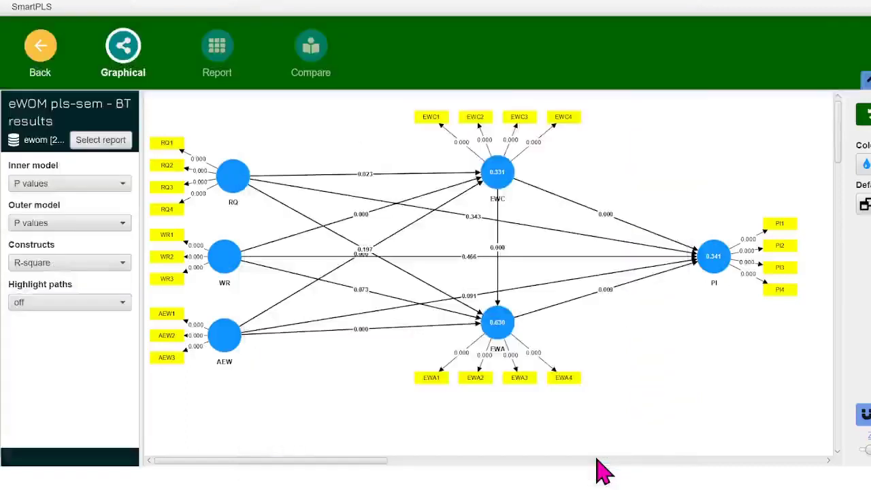
Step: Copy the bootstrapping report's path coefficients table into Excel and widen its narrow header columns
click(226, 66)
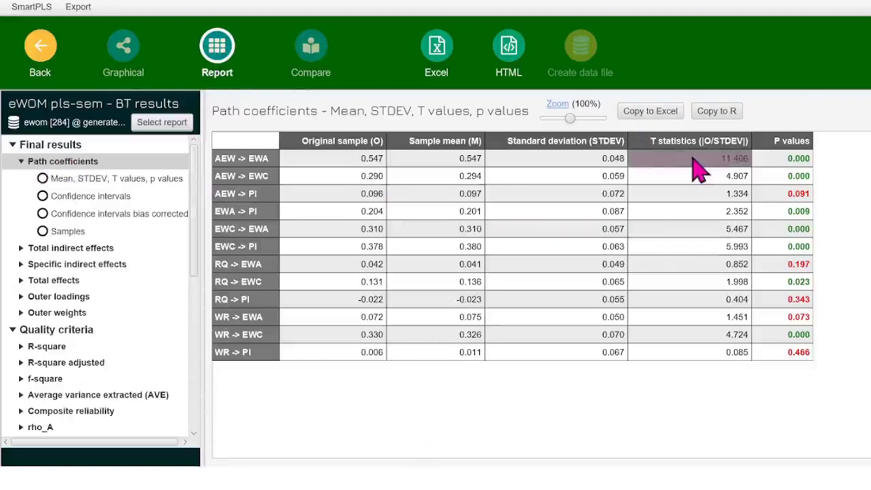
click(650, 112)
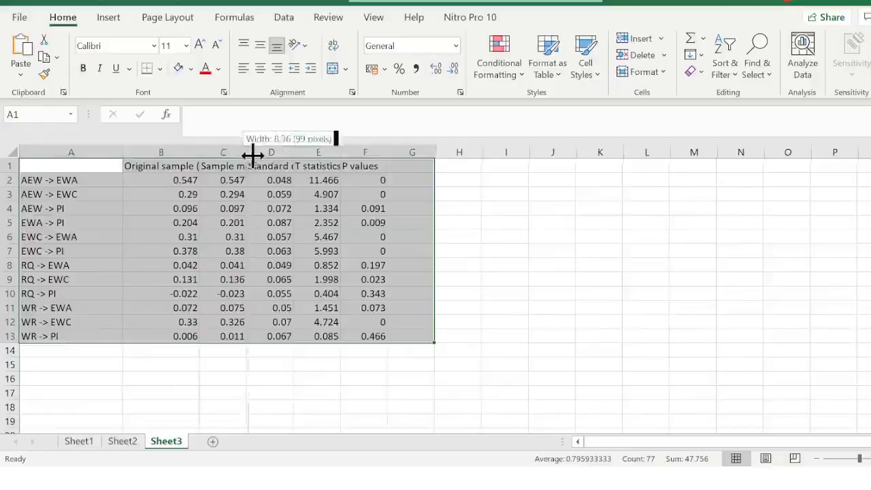
drag(252, 151, 346, 155)
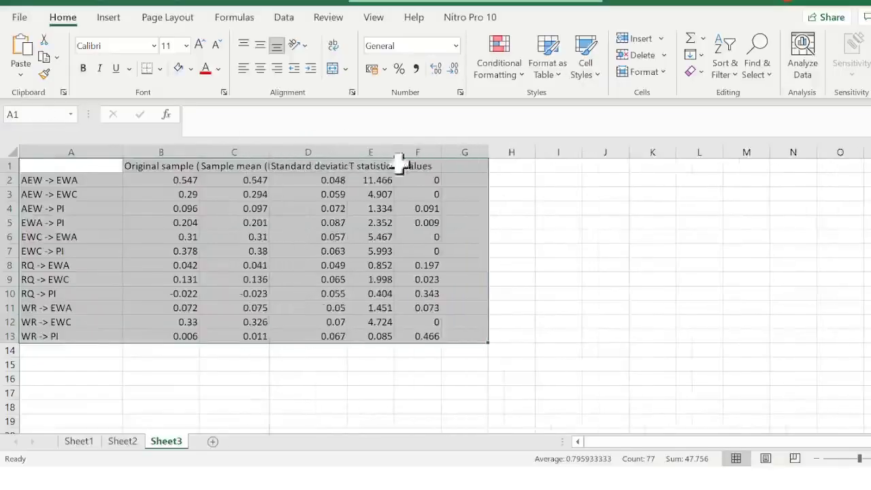
Step: Delete the Sample mean column and rename the Original sample header in B1 to "Path Coefficient"
click(227, 141)
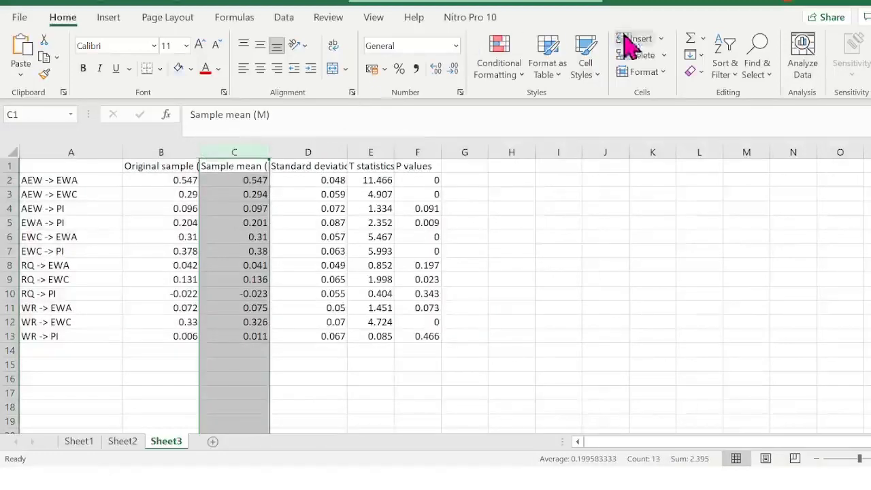
click(640, 56)
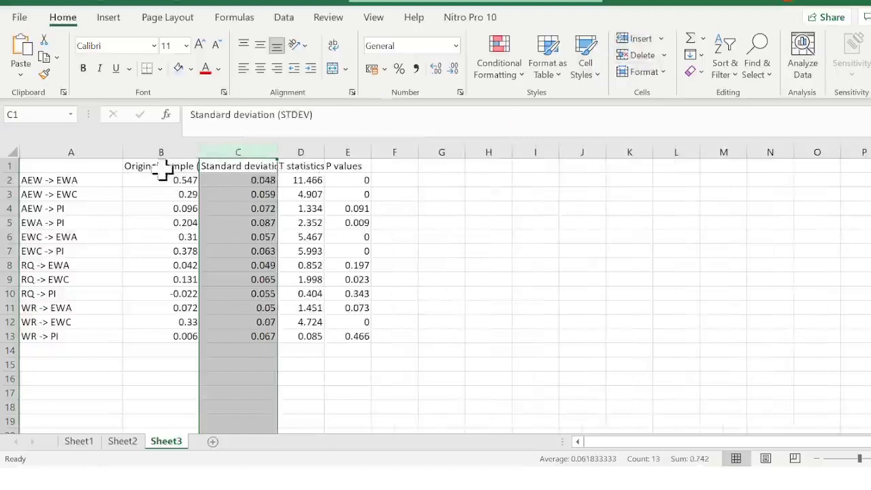
click(163, 167)
click(295, 116)
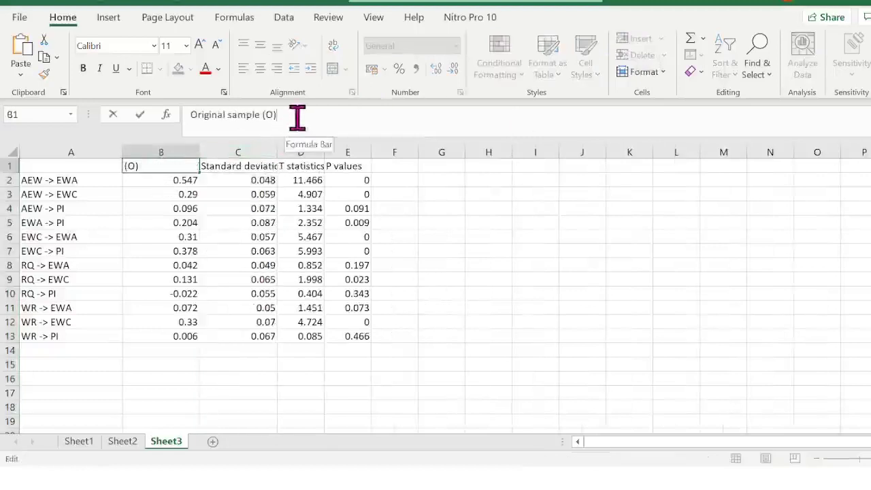
key(BackSpace)
key(BackSpace)
key(BackSpace)
key(BackSpace)
key(BackSpace)
key(BackSpace)
key(BackSpace)
key(BackSpace)
key(BackSpace)
key(BackSpace)
key(BackSpace)
key(BackSpace)
key(BackSpace)
key(BackSpace)
key(BackSpace)
key(BackSpace)
key(BackSpace)
key(BackSpace)
key(BackSpace)
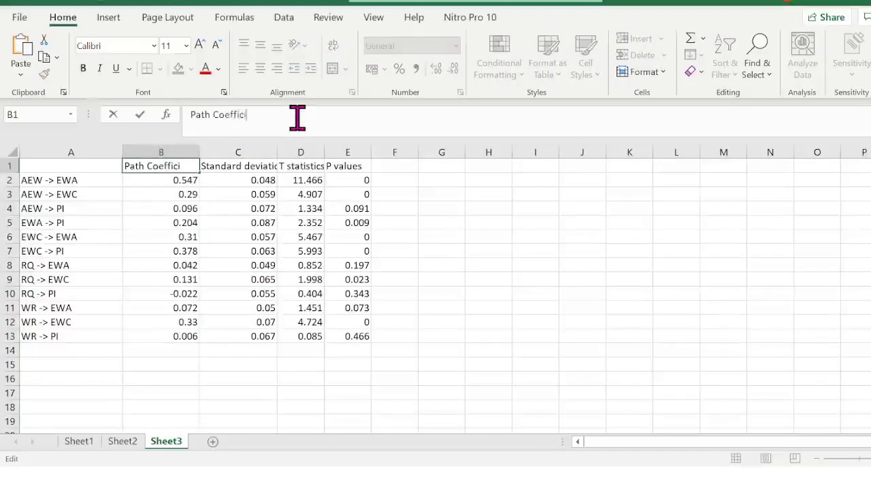
click(255, 180)
Step: Replace the Standard deviation header in C1 with "SE"
click(261, 165)
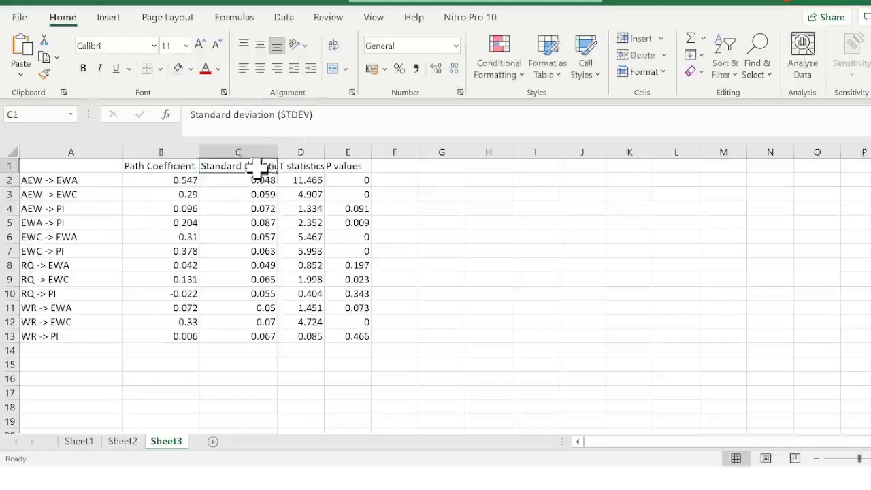
click(335, 115)
key(BackSpace)
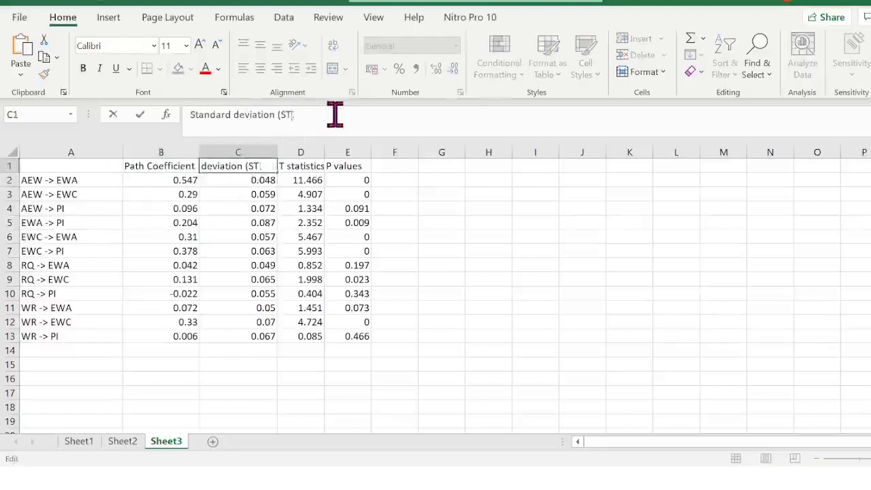
key(BackSpace)
key(BackSpace)
key(BackSpace)
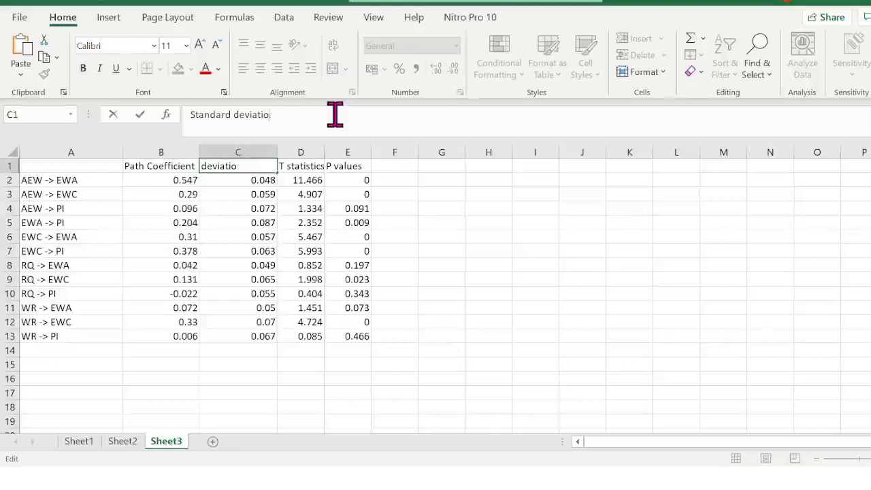
key(BackSpace)
key(BackSpace)
key(BackSpace)
key(BackSpace)
key(BackSpace)
key(BackSpace)
key(BackSpace)
key(BackSpace)
key(BackSpace)
key(BackSpace)
key(BackSpace)
key(BackSpace)
key(BackSpace)
key(BackSpace)
key(BackSpace)
key(BackSpace)
key(BackSpace)
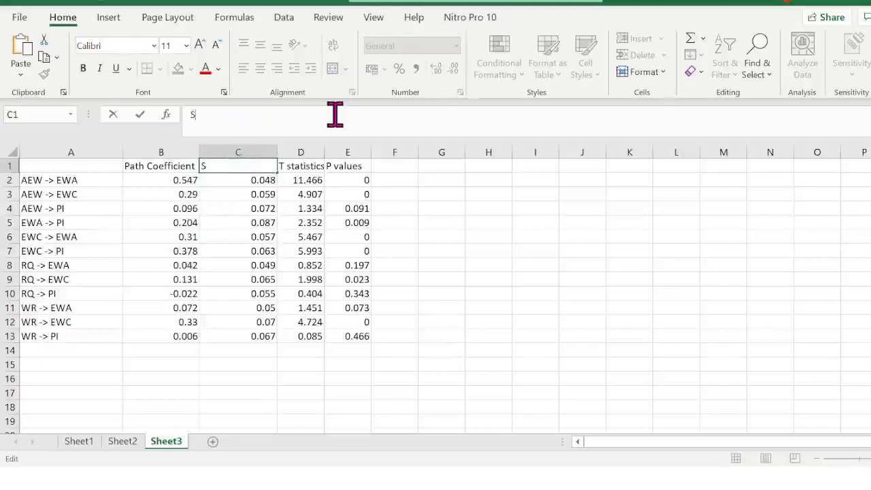
text(SE)
key(Return)
Step: Shorten the header in D1 to "T statistics" by removing the bracketed formula
key(Right)
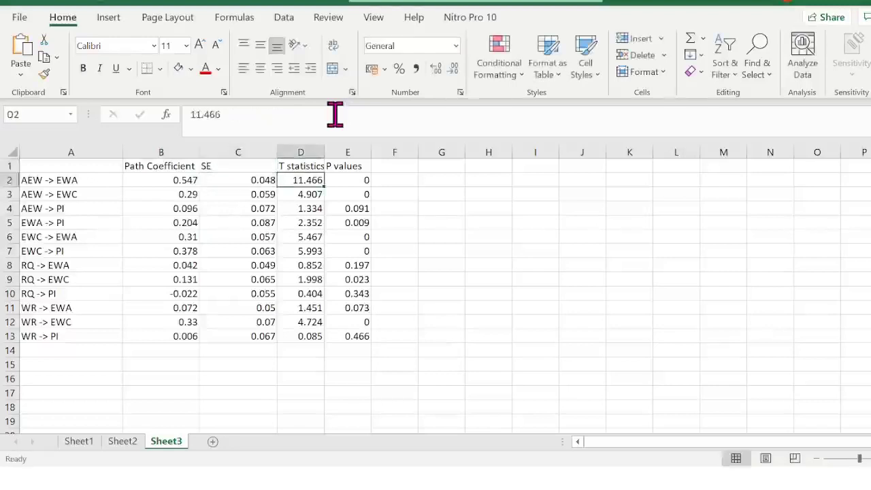
key(Up)
click(334, 114)
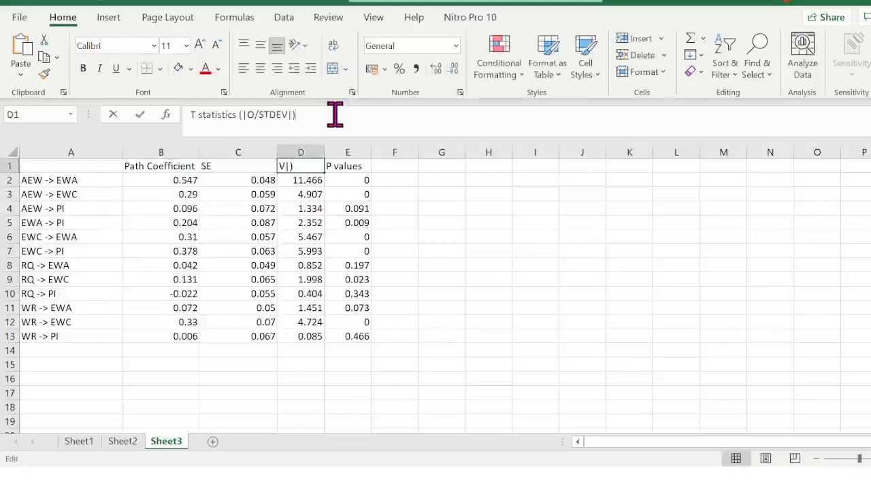
key(BackSpace)
key(BackSpace)
key(BackSpace)
key(BackSpace)
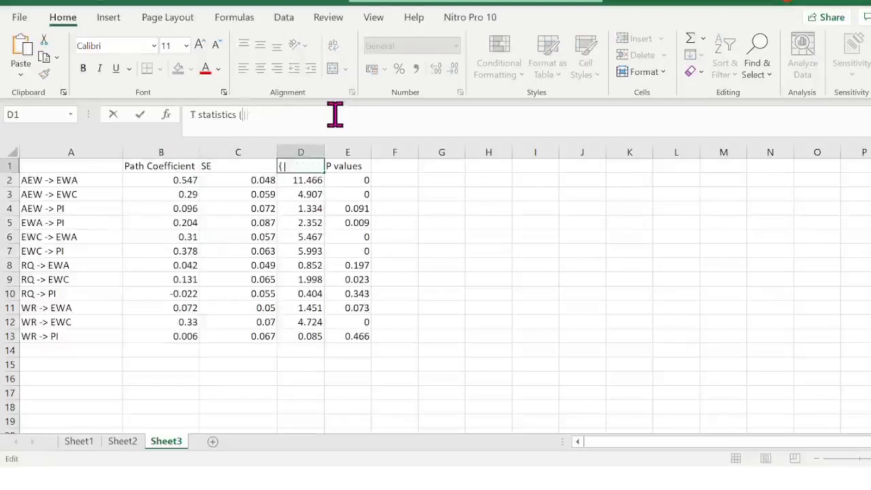
key(Return)
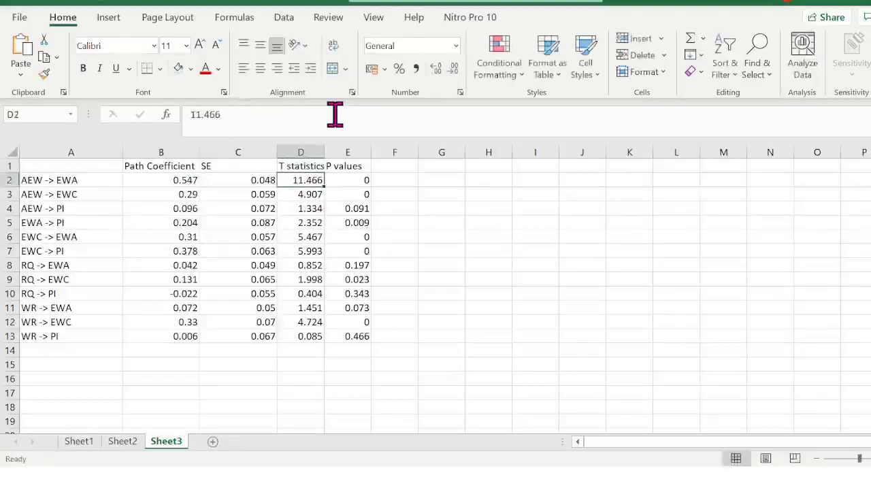
Step: Narrow the SE column to suit its shortened header
click(348, 166)
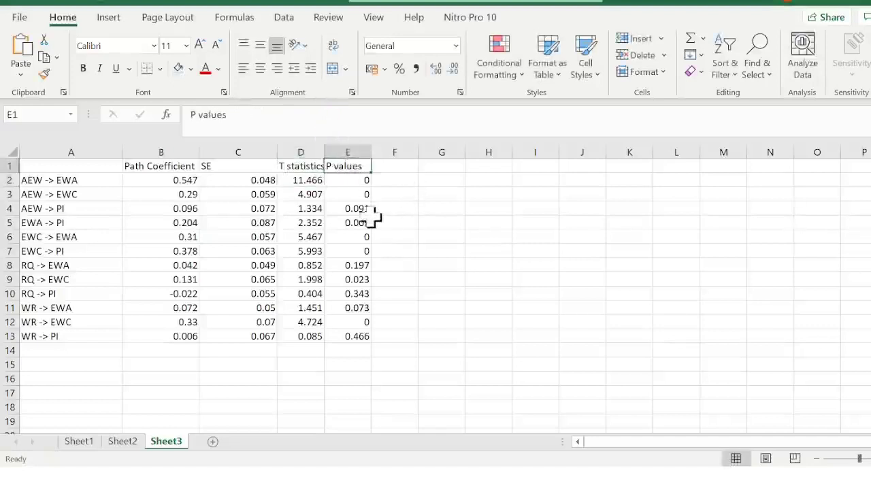
click(449, 223)
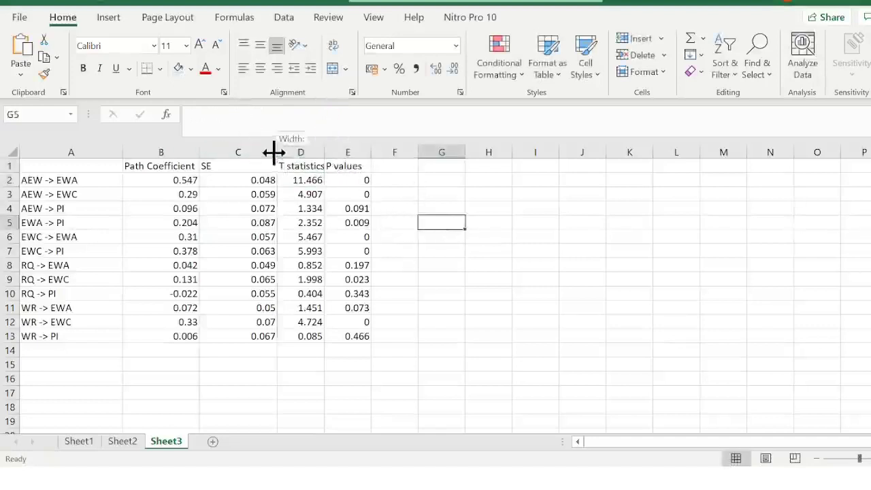
drag(276, 152, 251, 151)
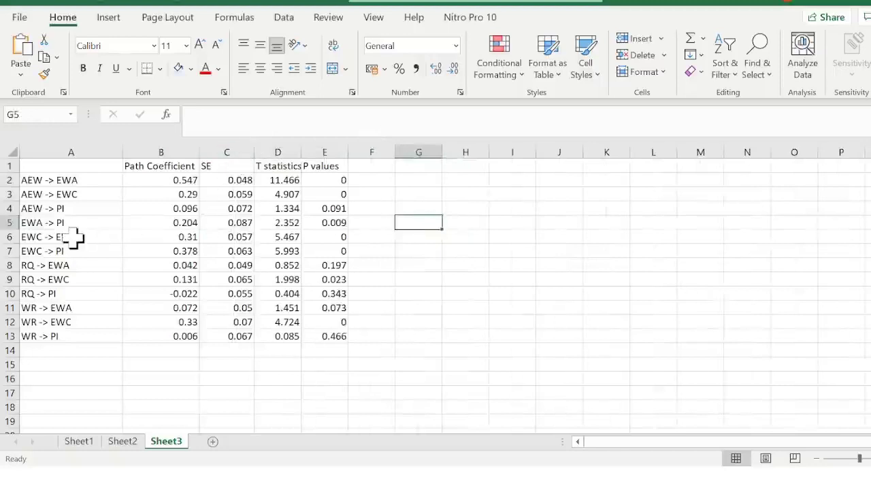
Step: Insert a row above the AEW -> EWA path and label it "Direct Effects" in A2
click(8, 180)
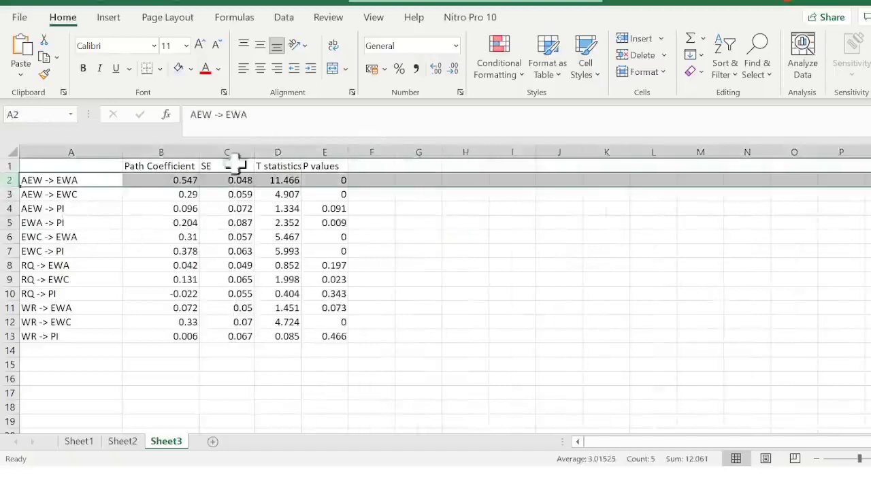
click(639, 39)
click(517, 267)
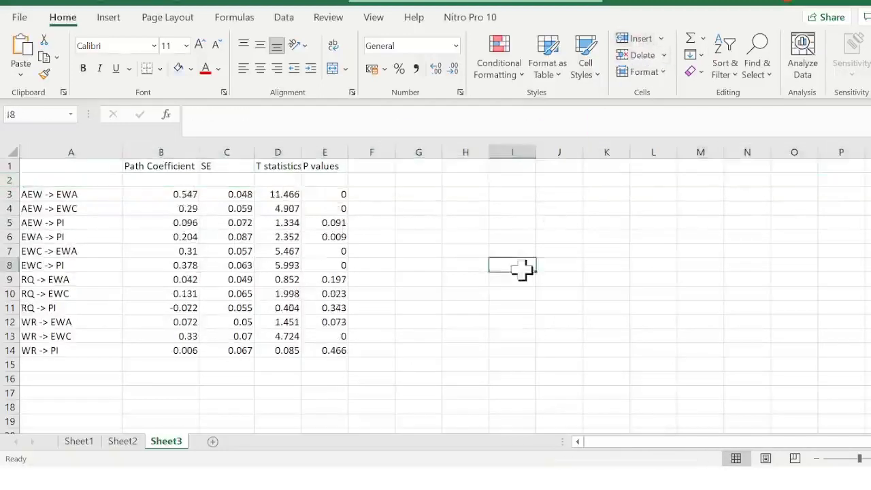
click(76, 178)
text(D)
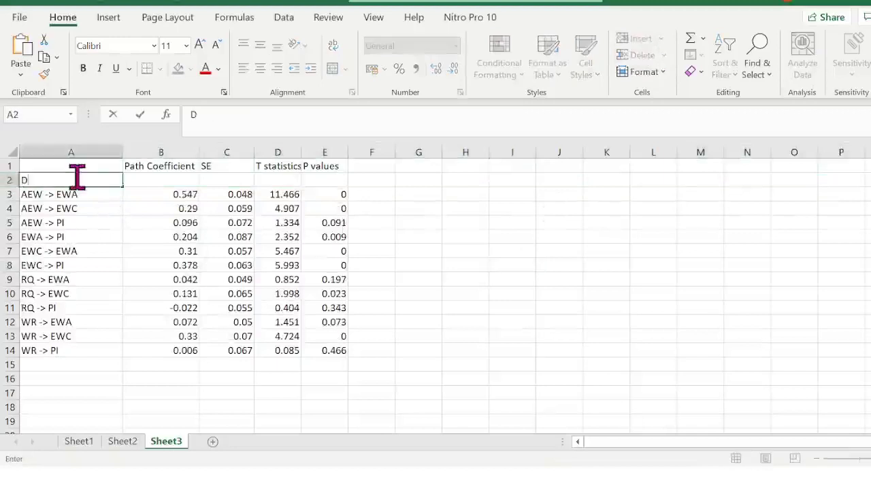
text(irect Effects)
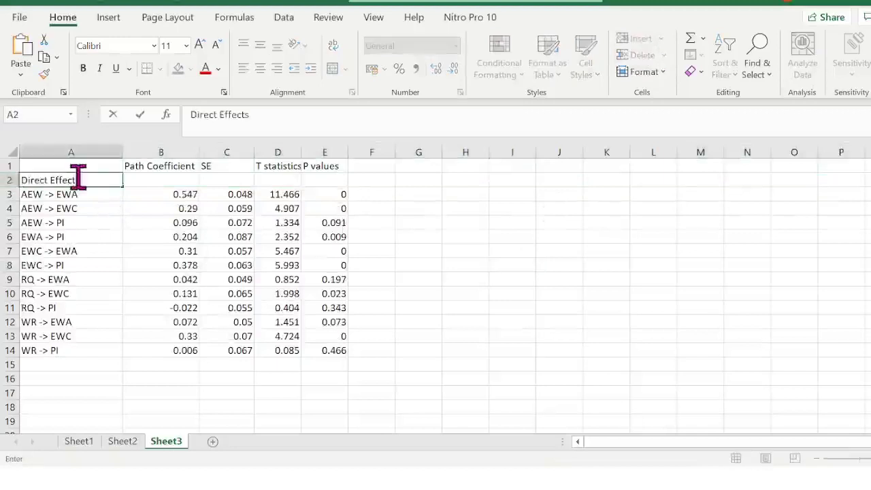
click(445, 275)
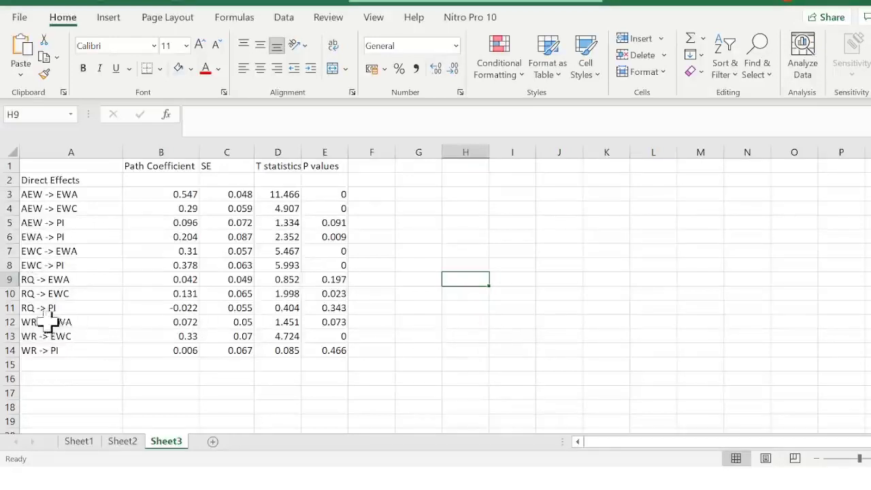
Step: Delete the direct-effect path rows, keeping only AEW -> PI, RQ -> PI and WR -> PI
click(3, 308)
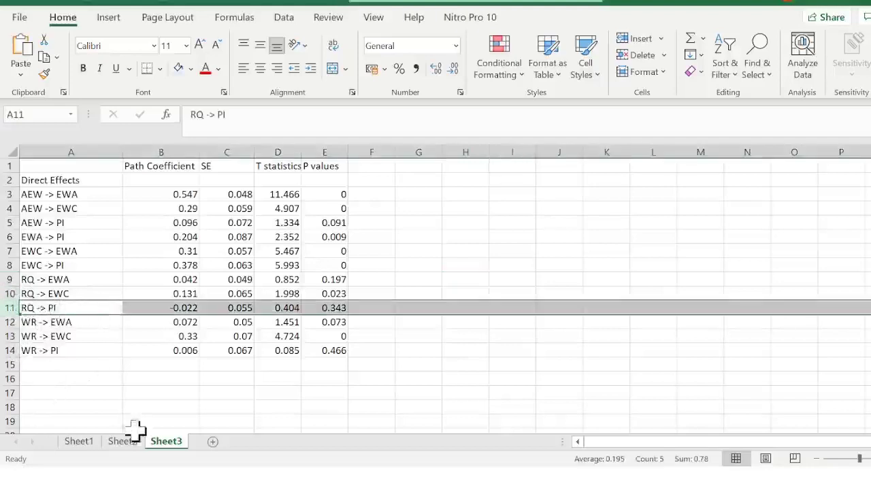
click(10, 279)
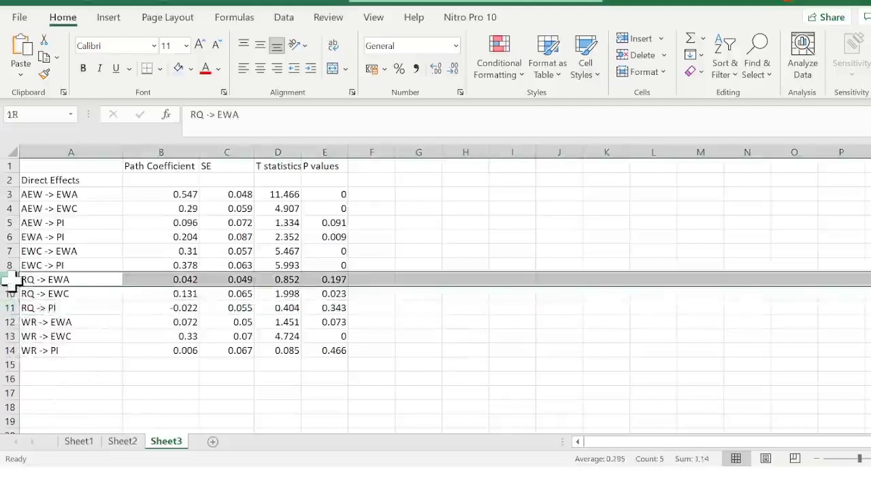
drag(11, 284, 10, 293)
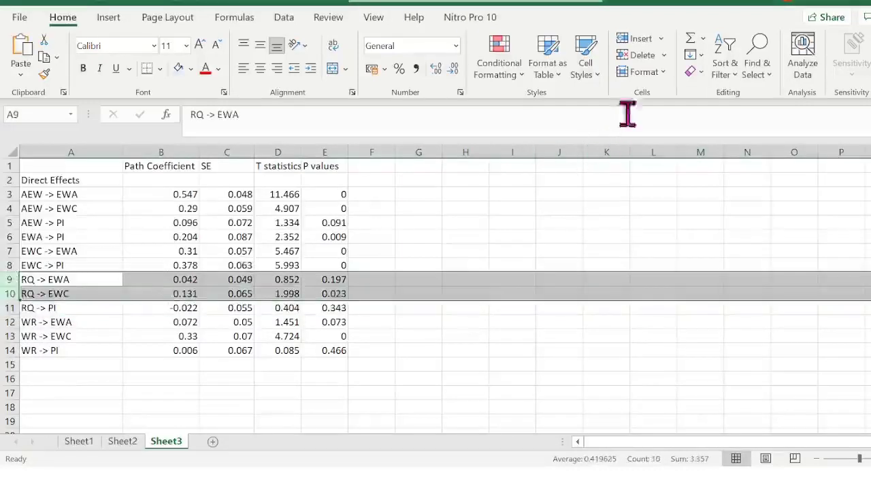
click(639, 55)
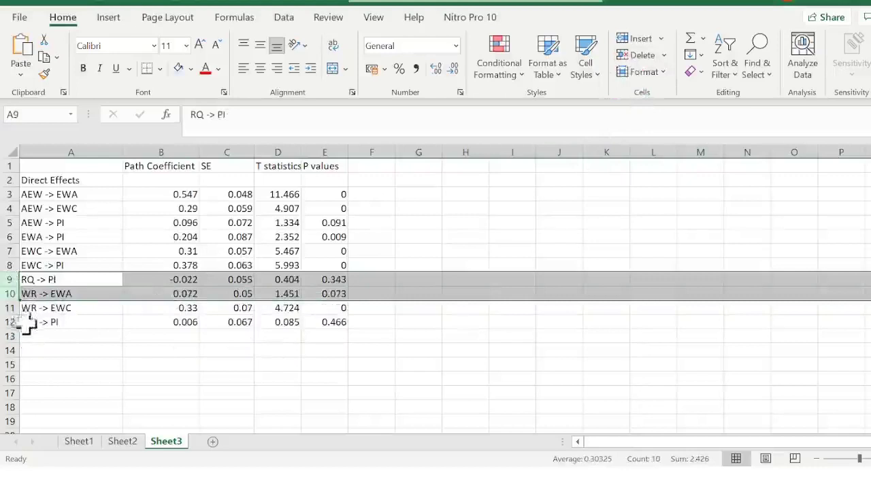
click(6, 307)
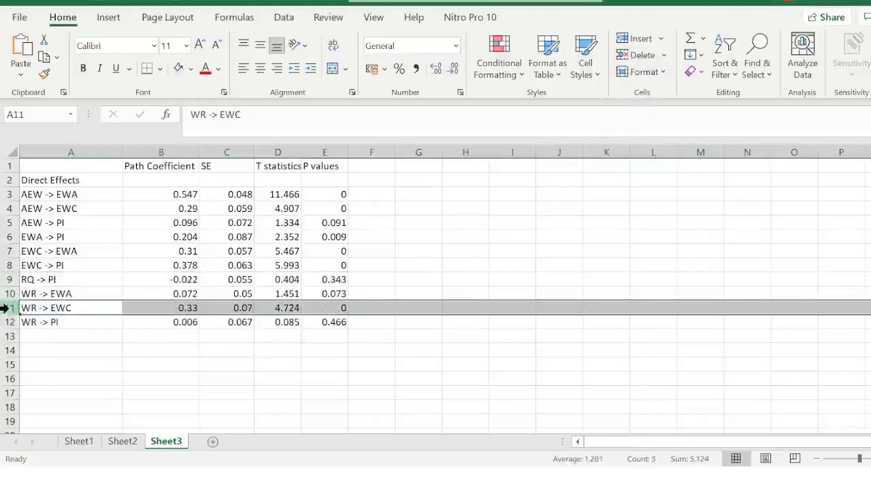
click(643, 55)
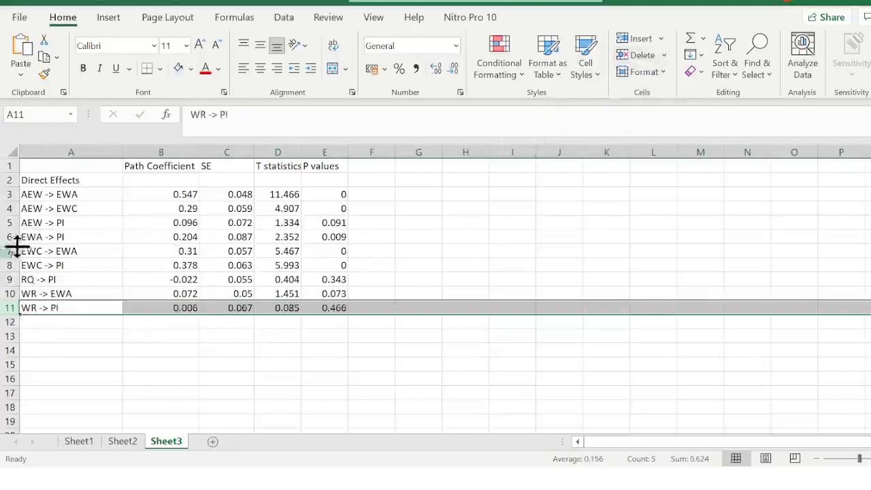
click(6, 223)
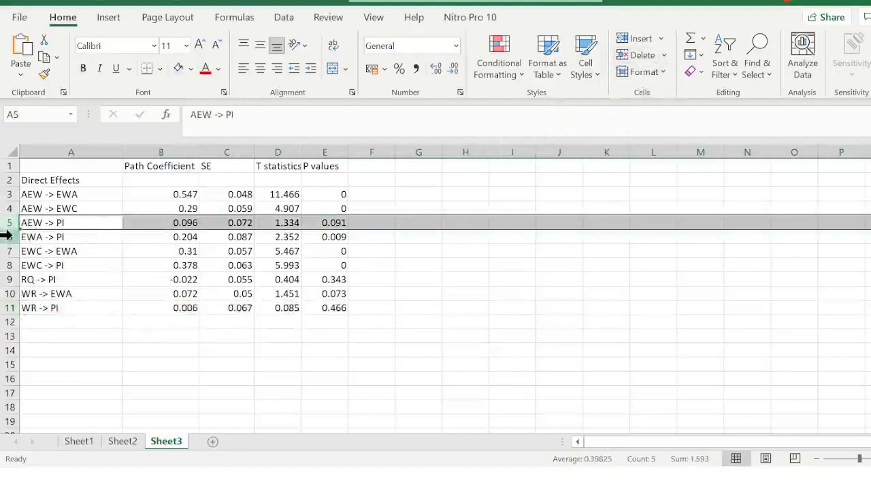
drag(6, 237, 16, 279)
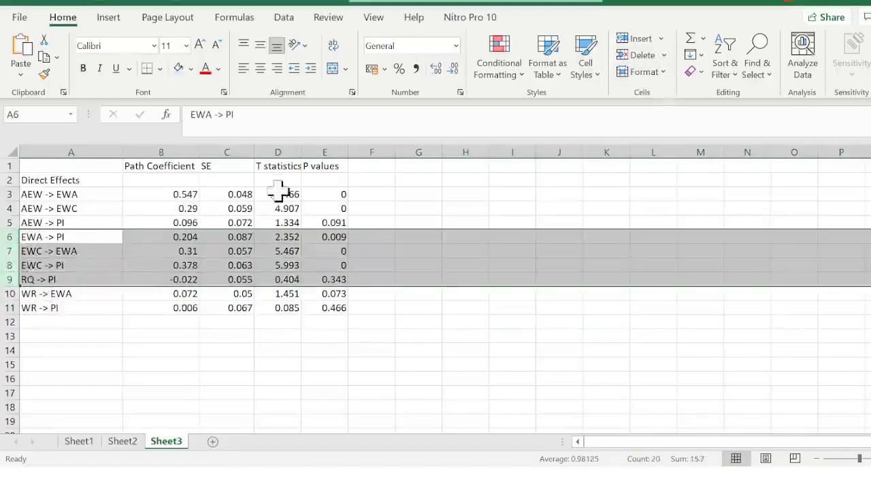
click(629, 60)
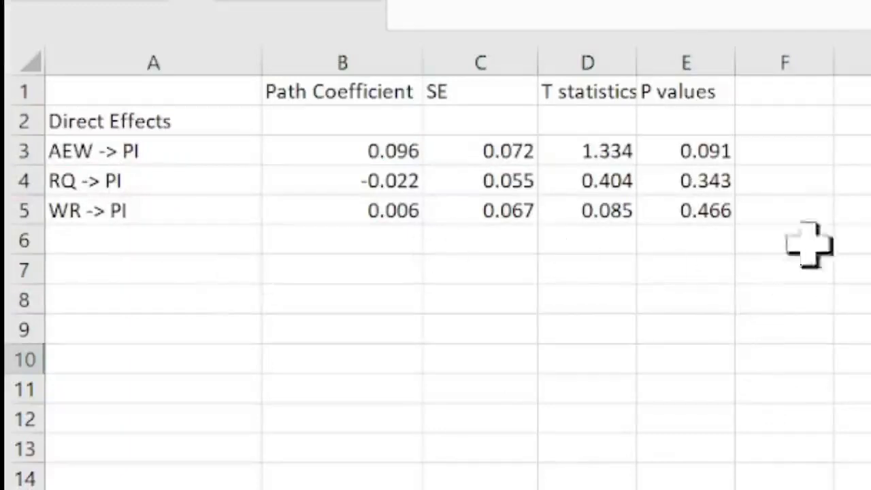
Step: Widen the T statistics and P values columns and check the P values of the three direct effects
drag(734, 68, 779, 68)
drag(635, 65, 683, 67)
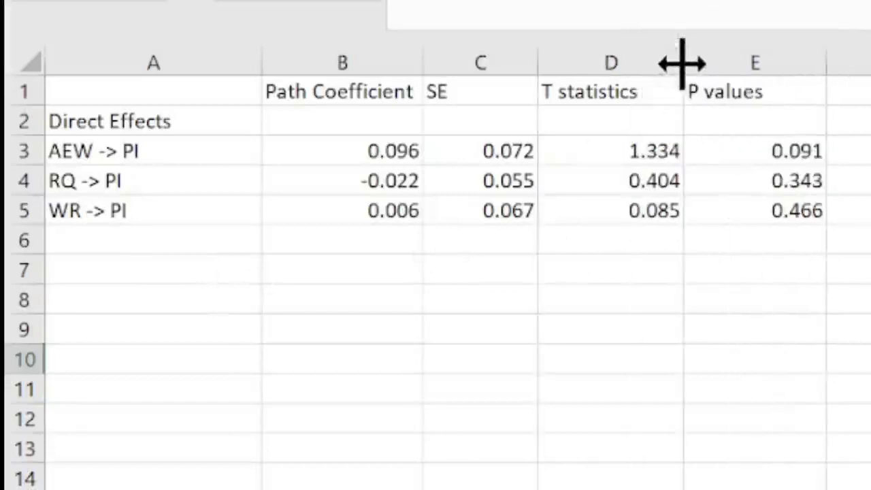
click(789, 154)
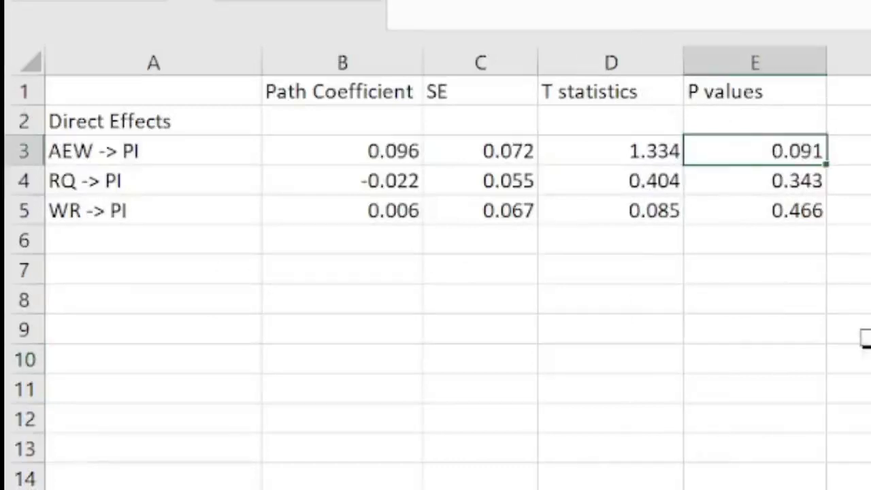
key(Down)
key(Down)
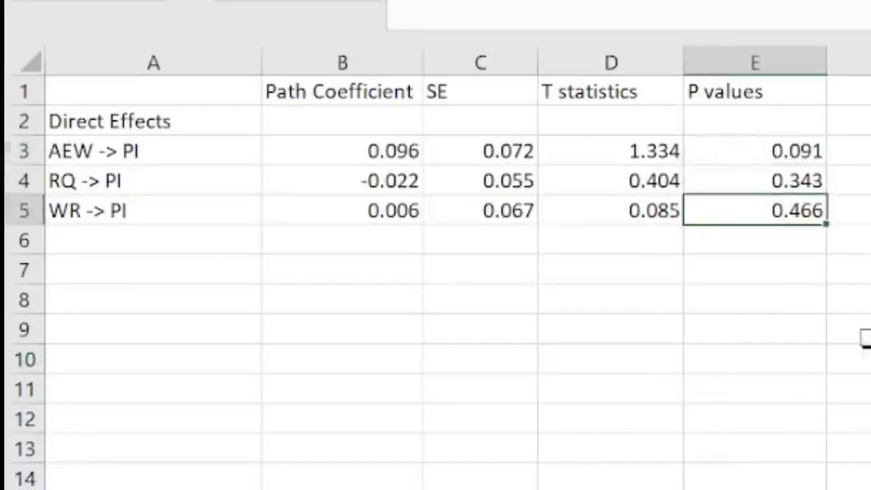
key(shift+Up)
key(shift+Up)
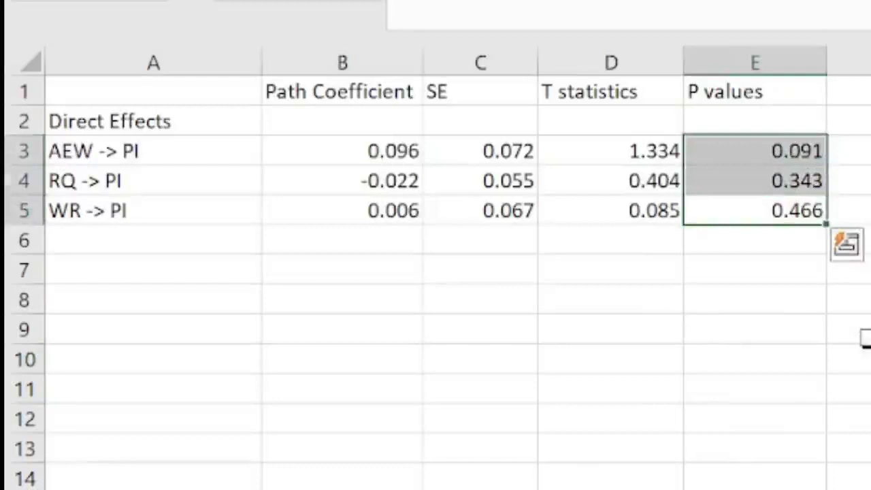
click(869, 240)
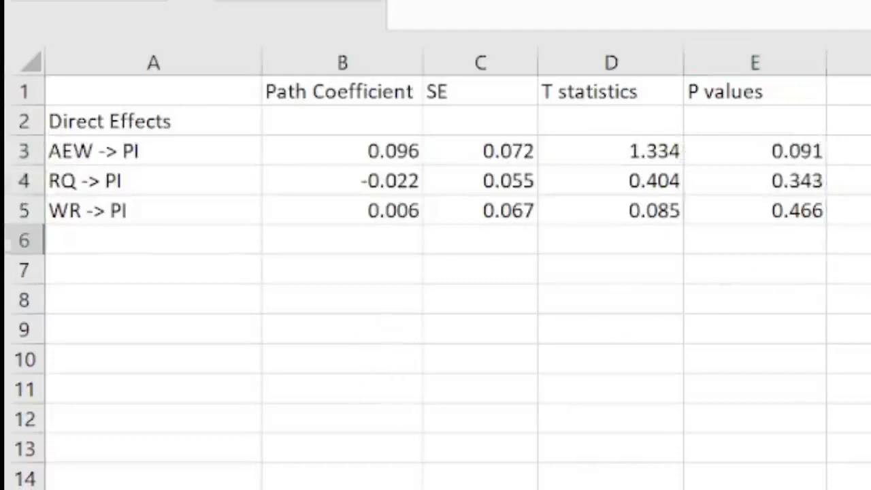
Step: Label A7 "Indirect Effect", copy the specific indirect effects table from the SmartPLS report and paste it into Excel from A8
click(158, 263)
text(In)
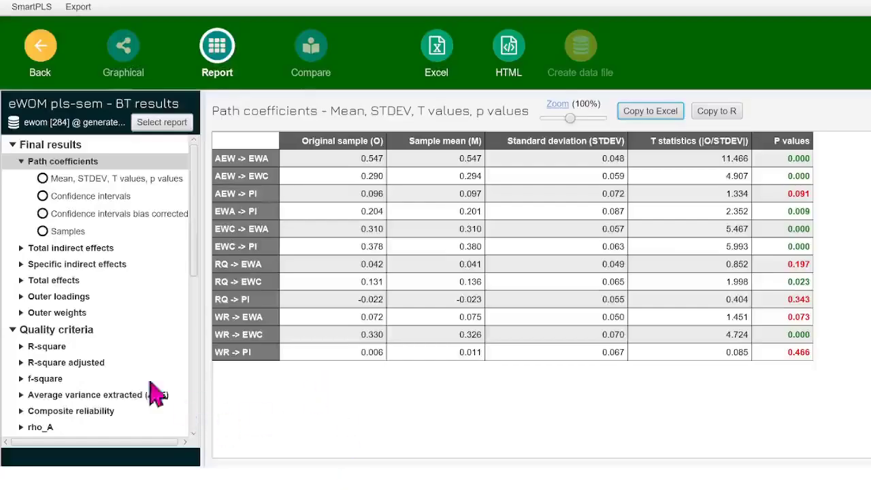
click(61, 267)
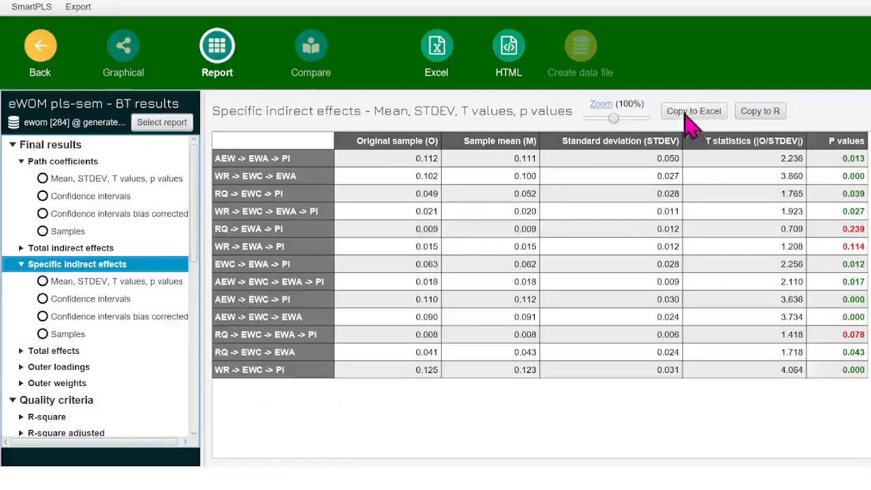
click(690, 119)
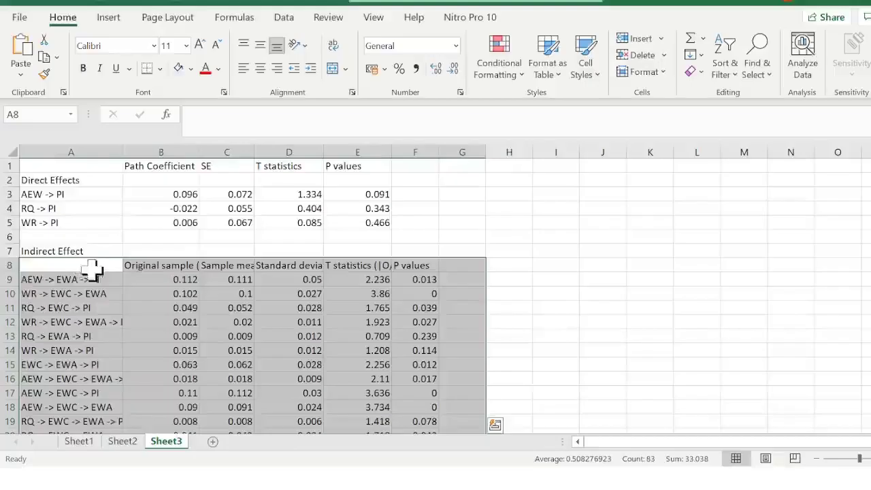
Step: Delete the pasted header row beneath the Indirect Effect label
click(9, 265)
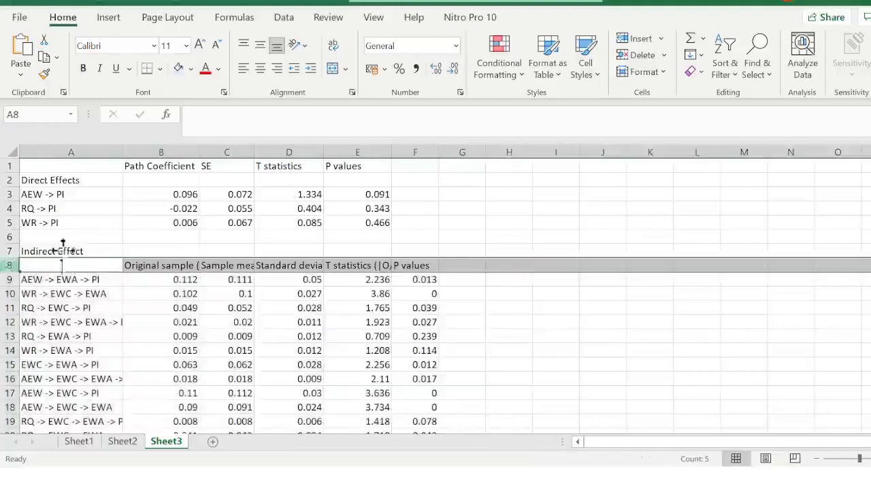
click(633, 55)
click(649, 250)
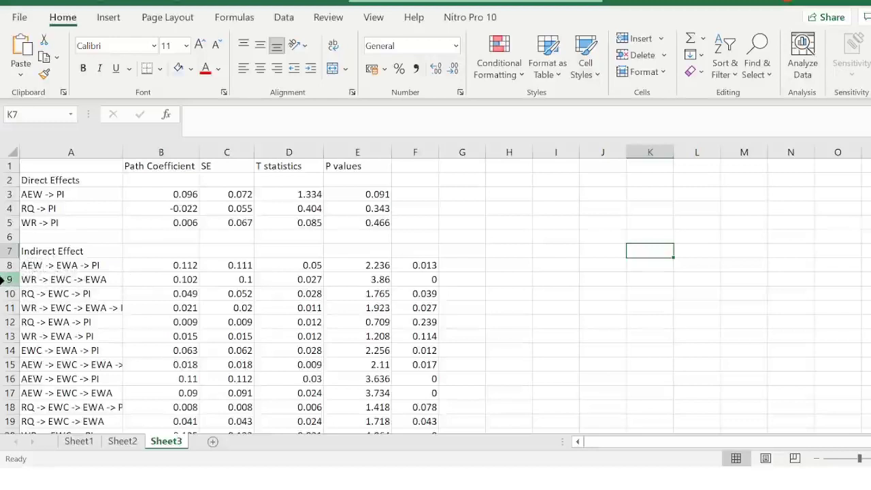
Step: Delete the WR -> EWC -> EWA, EWC -> EWA -> PI, AEW -> EWC -> EWA and RQ -> EWC -> EWA rows, and widen column A to fit the path names
click(9, 279)
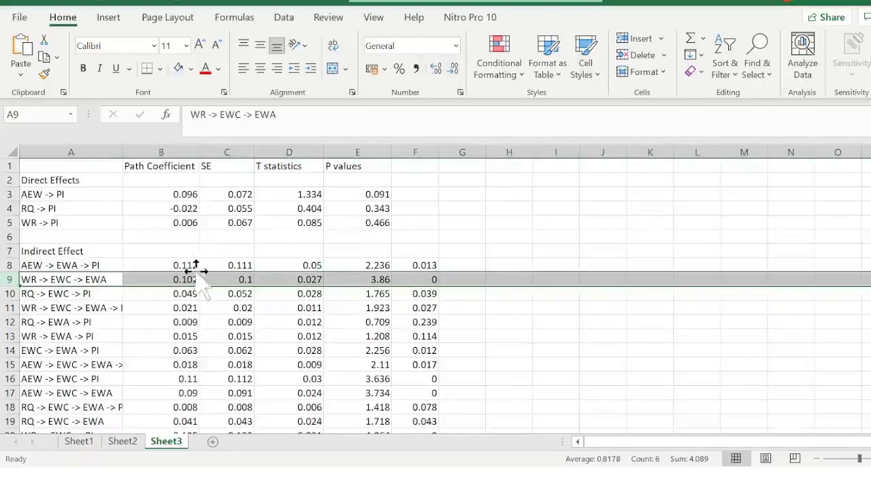
click(641, 57)
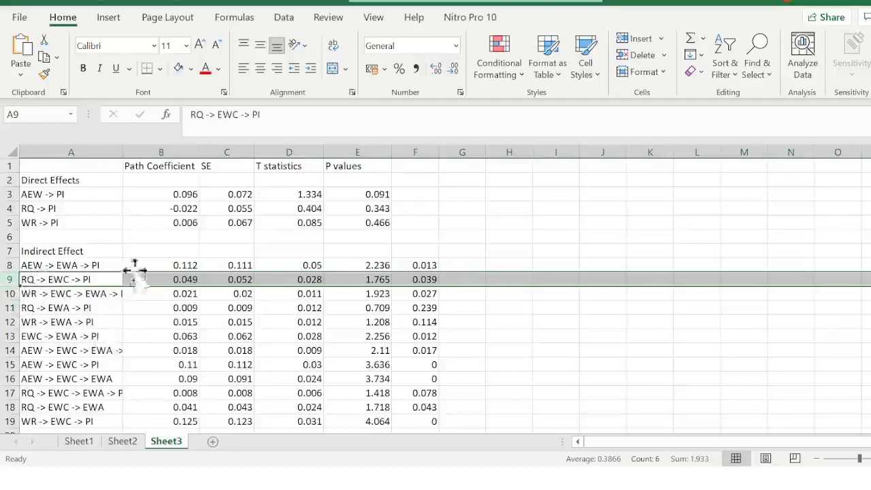
drag(124, 154, 153, 155)
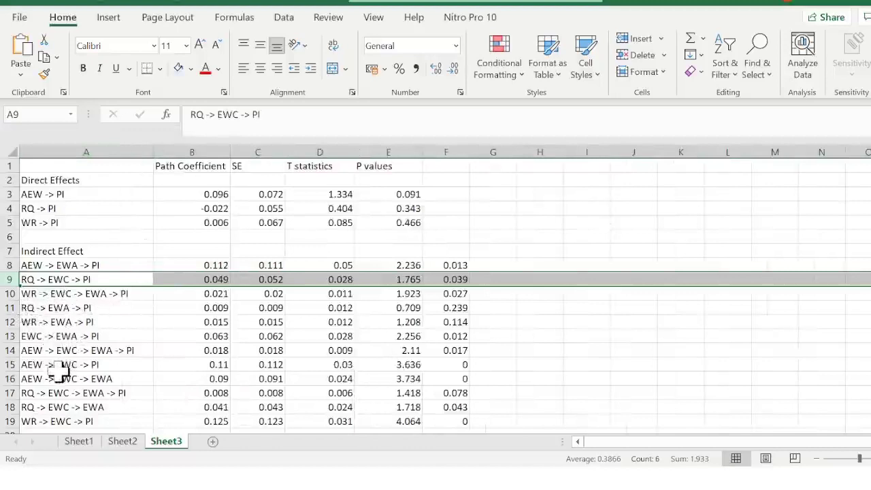
click(6, 335)
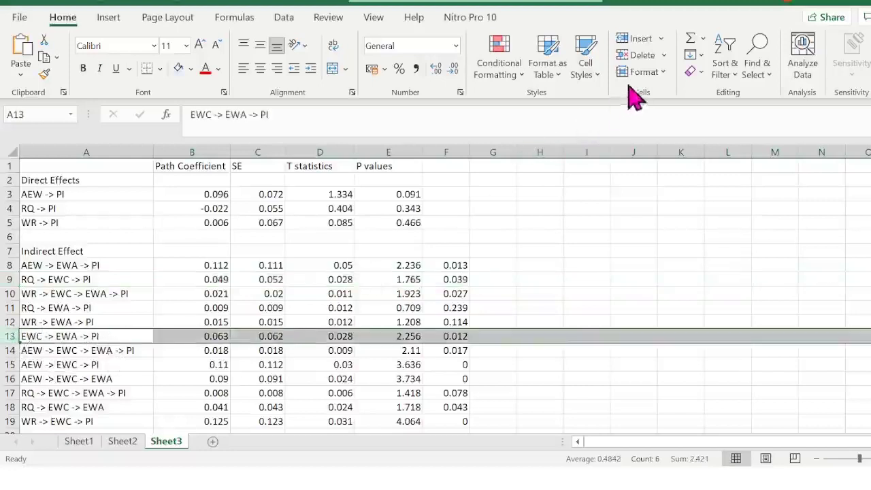
click(636, 58)
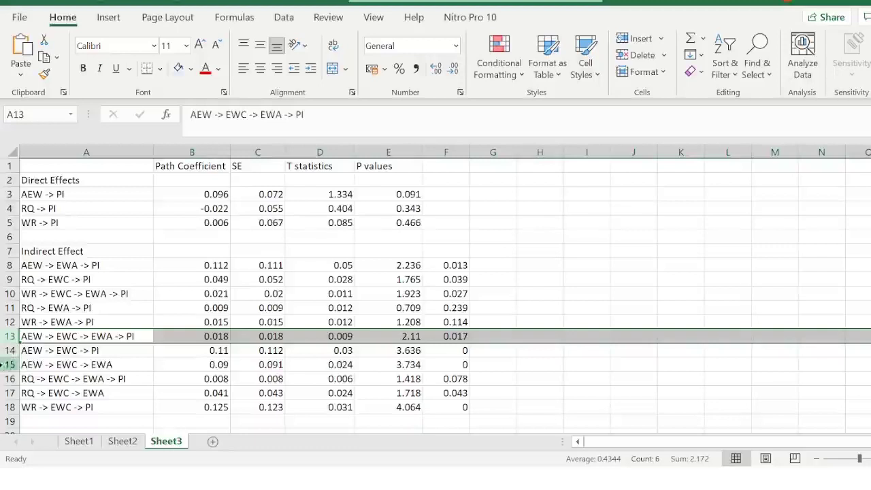
click(5, 365)
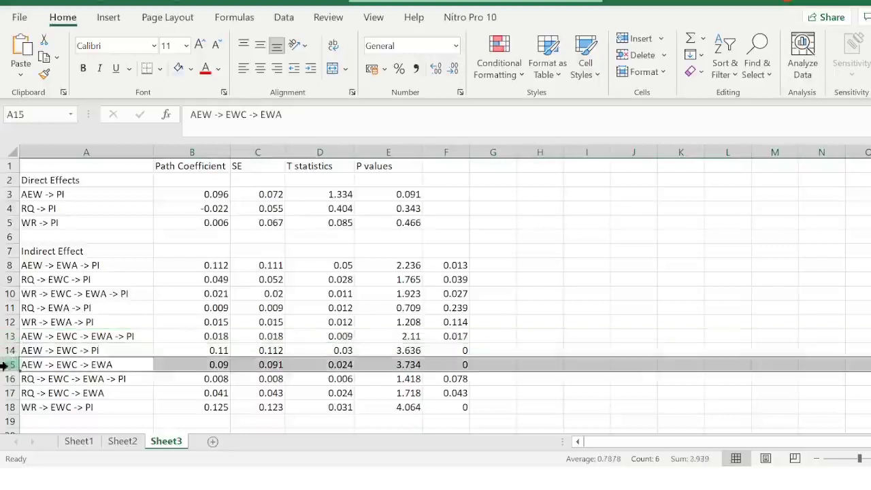
click(640, 57)
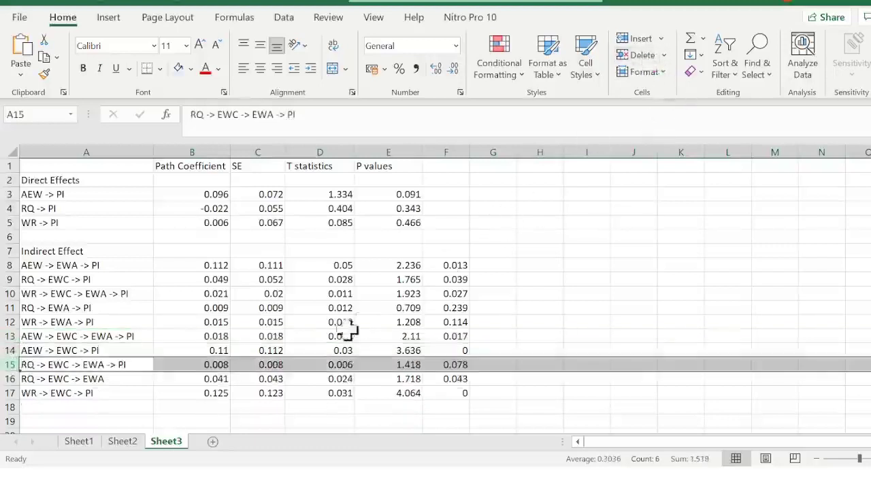
click(6, 379)
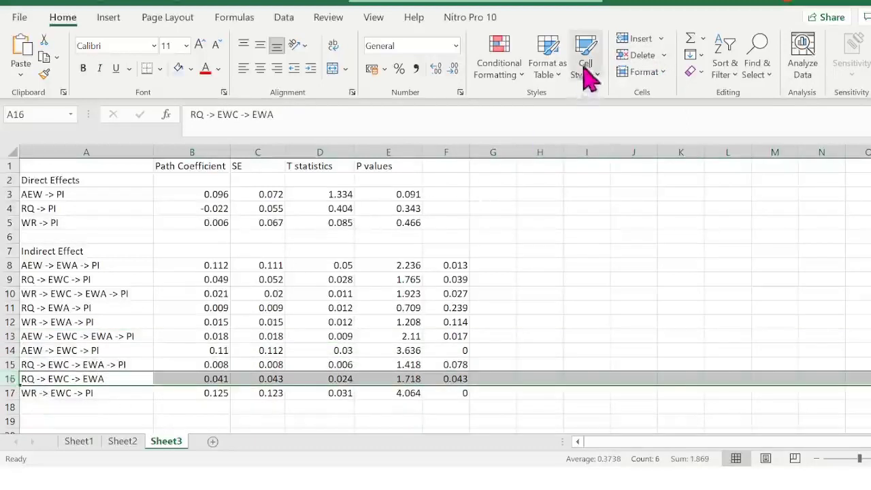
click(637, 56)
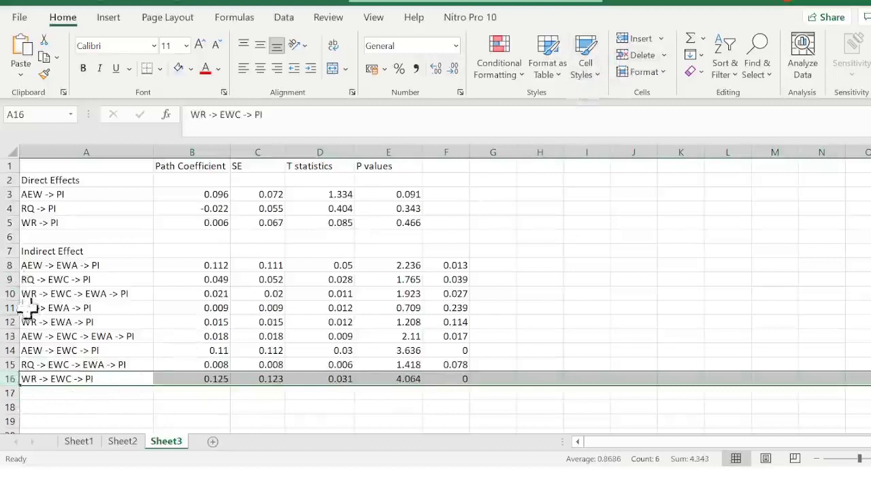
Step: Insert rows below AEW -> EWA -> PI and regroup the indirect paths into AEW, RQ and WR blocks separated by blank rows
click(6, 279)
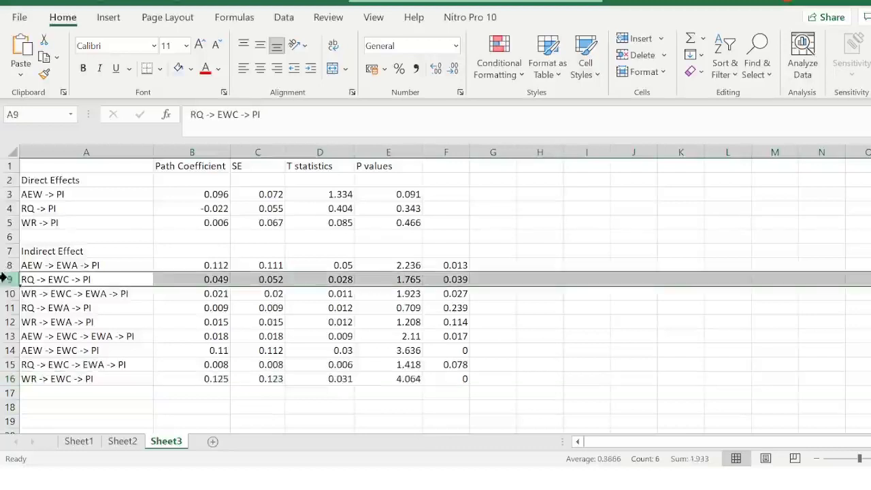
click(624, 40)
click(624, 40)
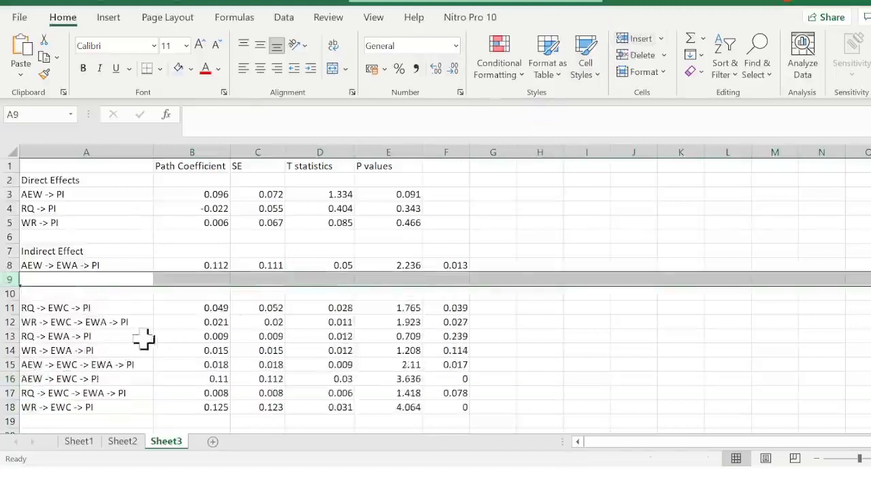
click(8, 364)
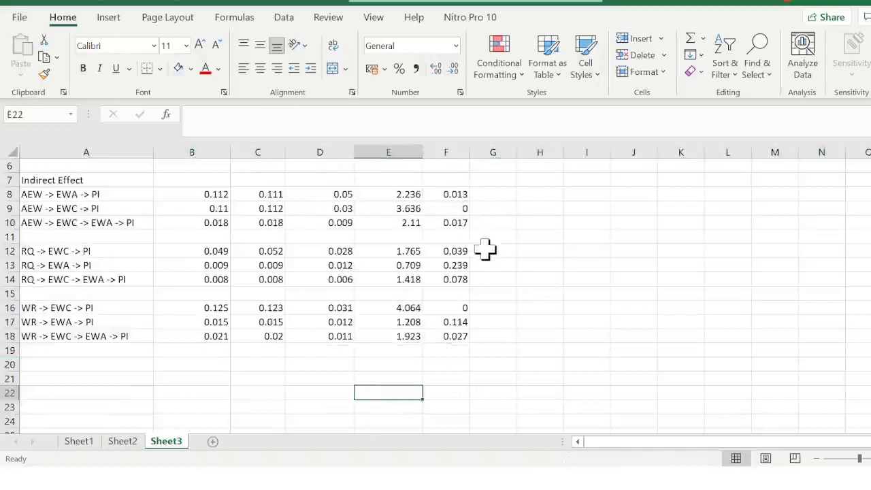
Step: Shade the p-value cells F8, F9 and F10 of the three AEW indirect paths light blue
click(453, 193)
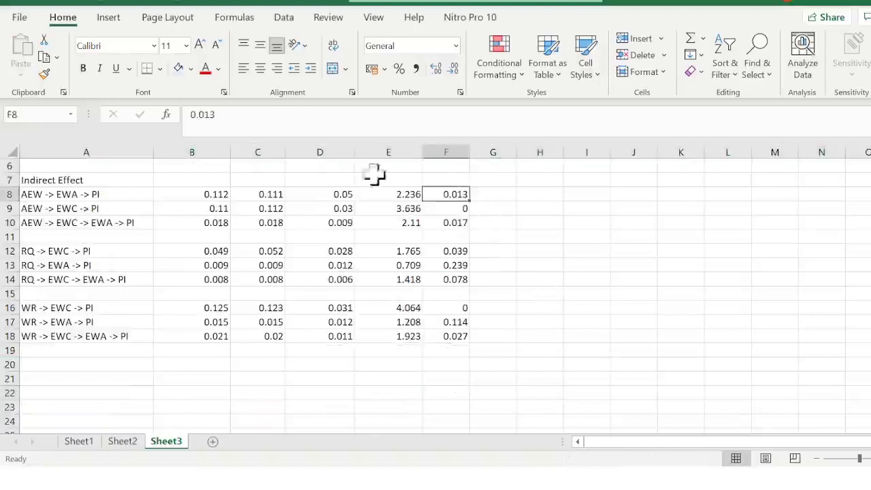
click(180, 68)
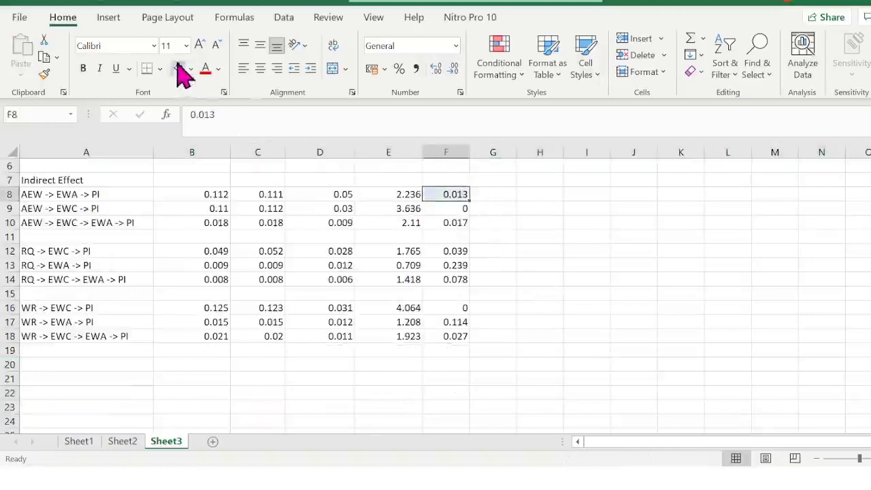
click(440, 210)
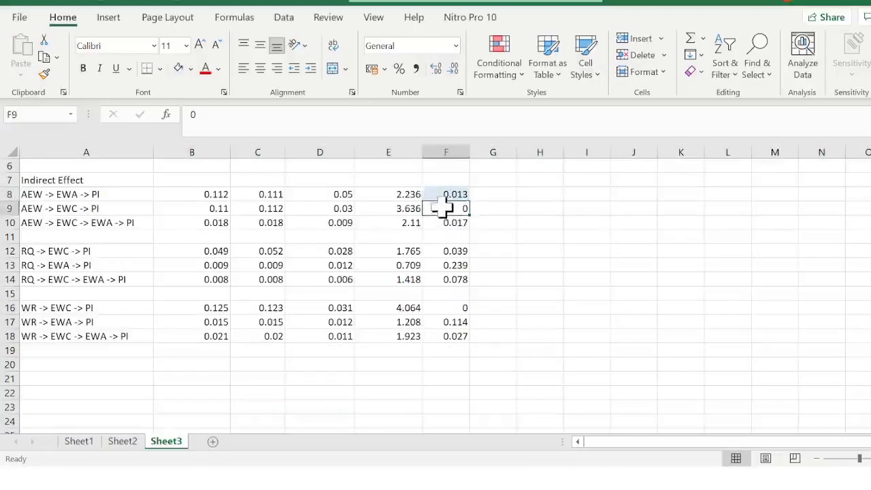
click(177, 68)
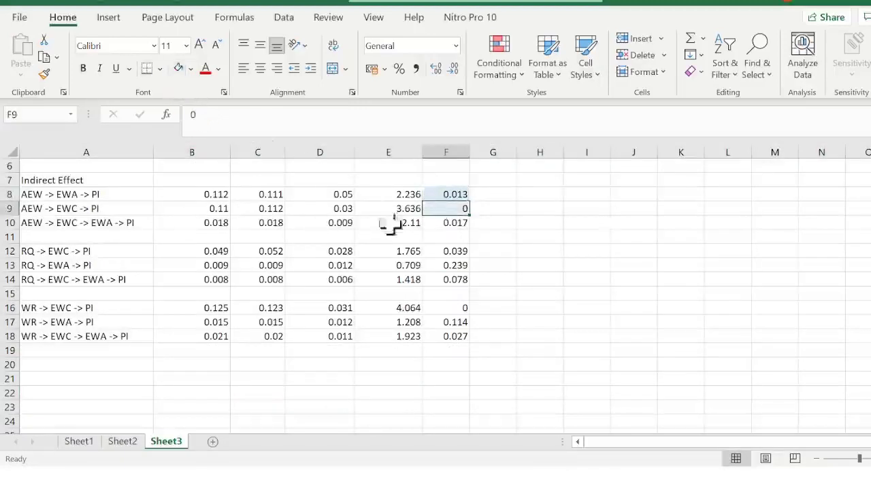
click(446, 223)
click(179, 68)
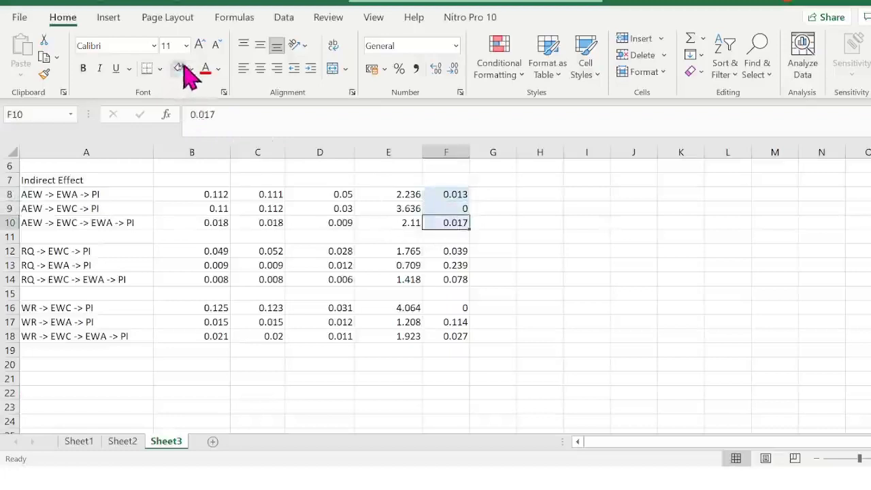
Step: Apply the same light blue fill to the RQ and WR p-value cells F12, F14, F16 and F18
click(437, 251)
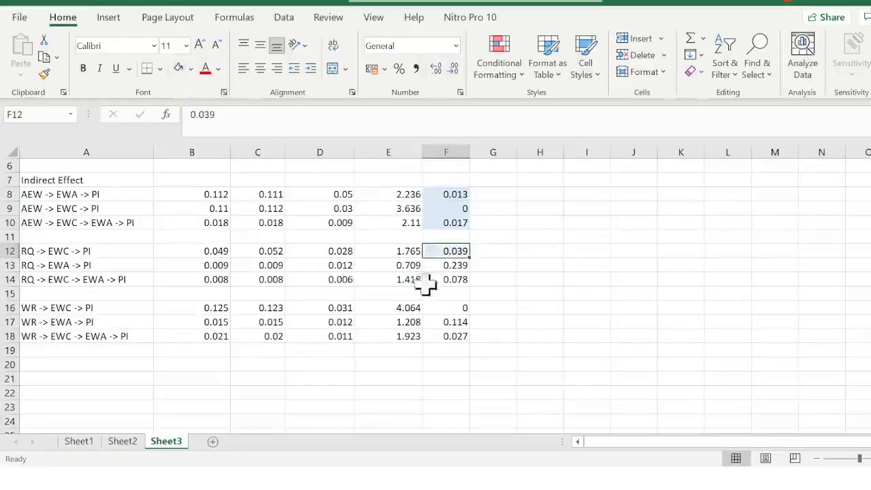
ctrl+click(440, 283)
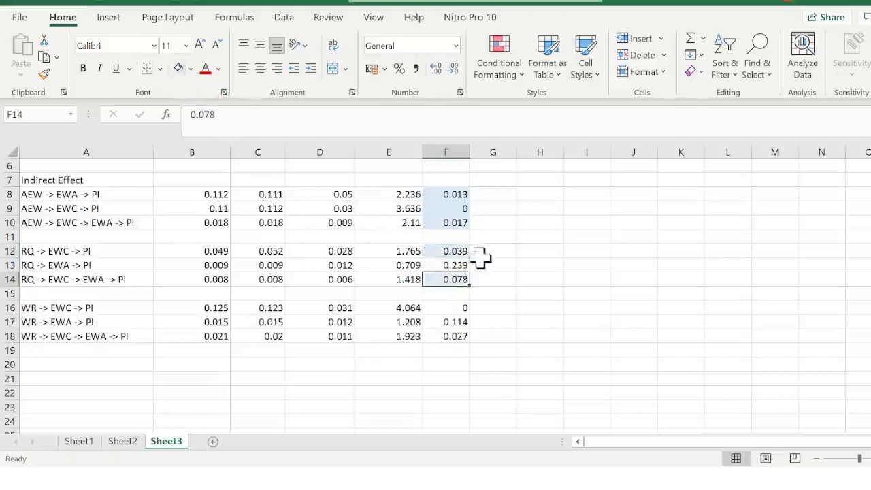
click(498, 279)
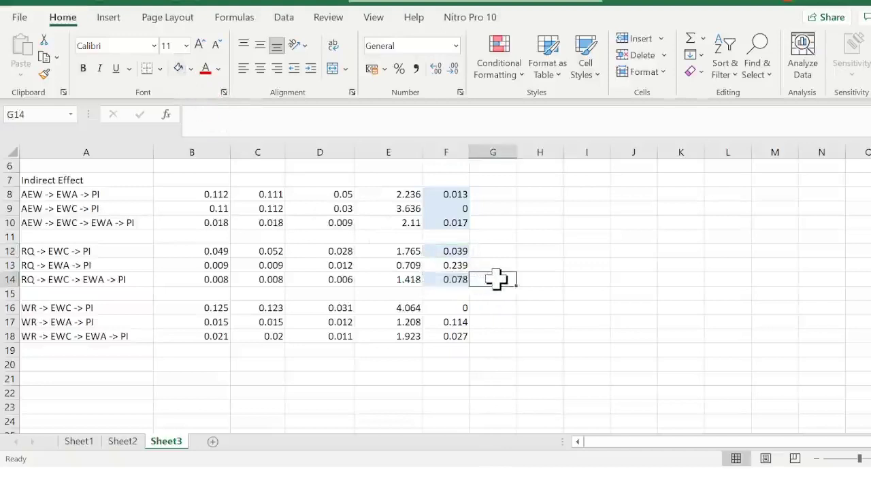
click(451, 307)
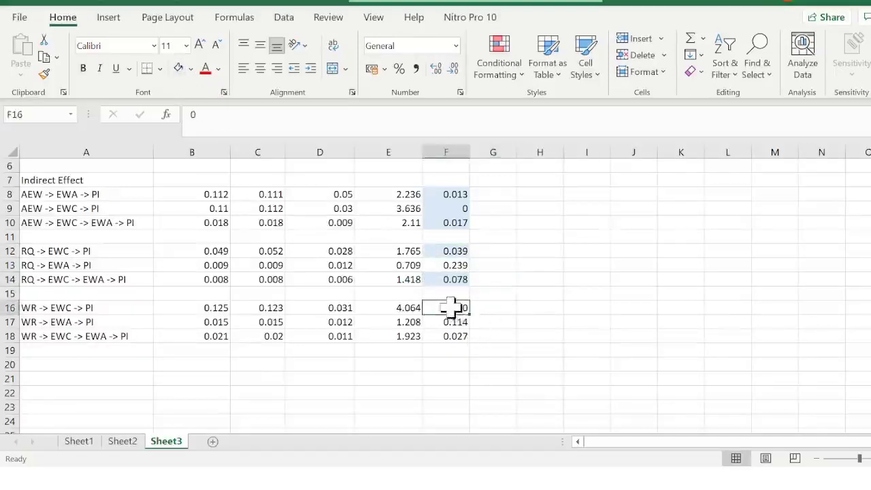
click(174, 68)
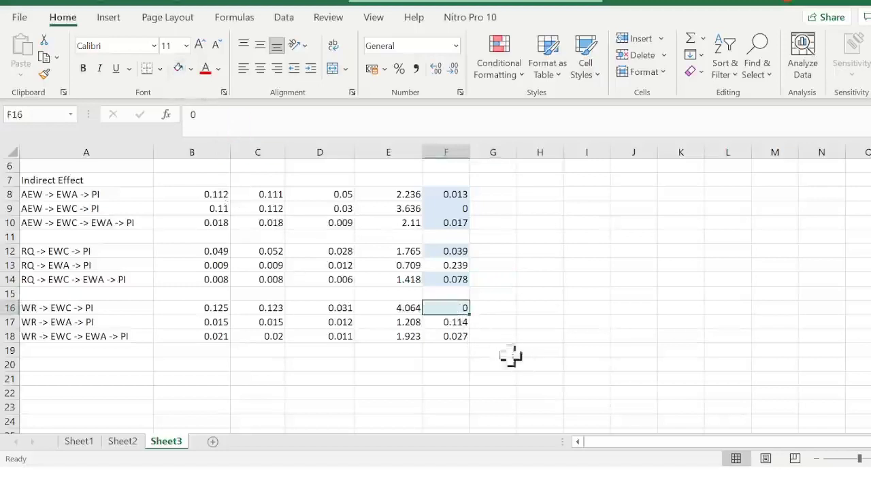
click(454, 336)
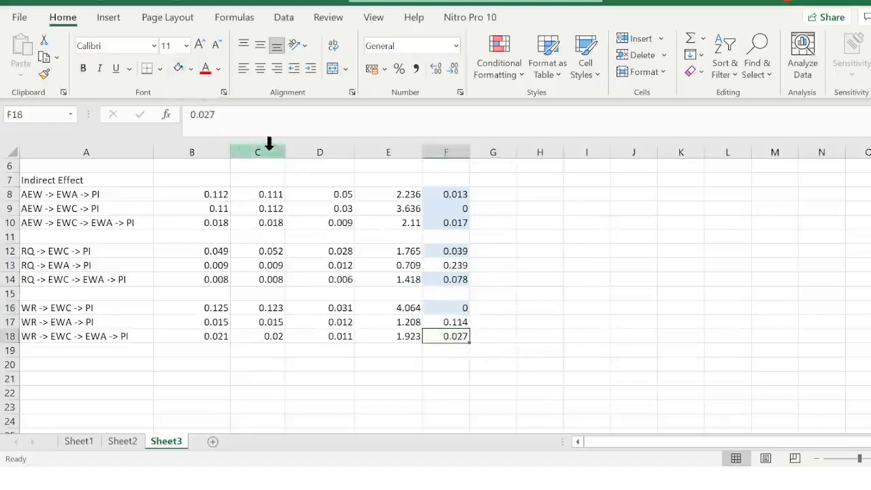
click(181, 73)
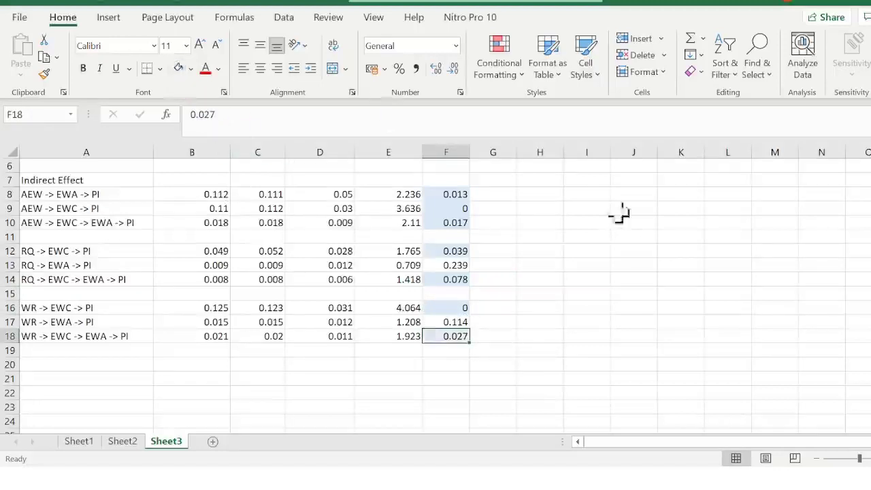
click(633, 222)
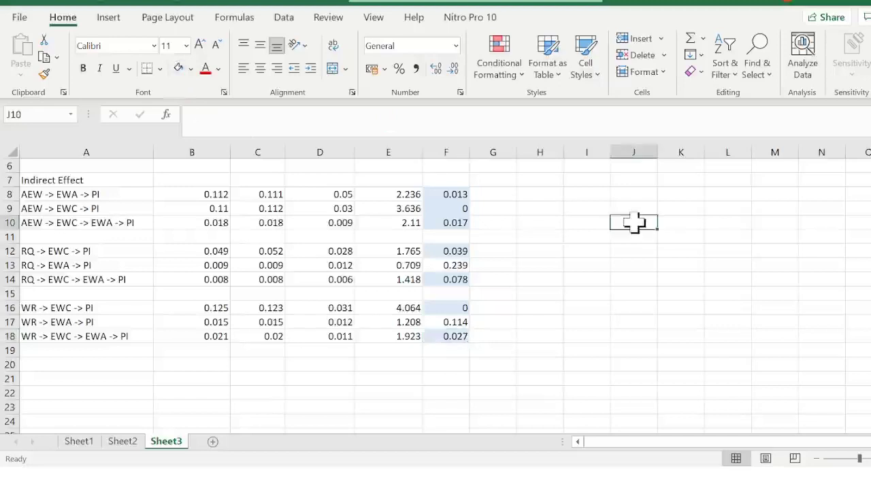
Step: Enter "Suppoted" in G8 and copy it to G9 and G10 beside the other AEW indirect paths
click(498, 198)
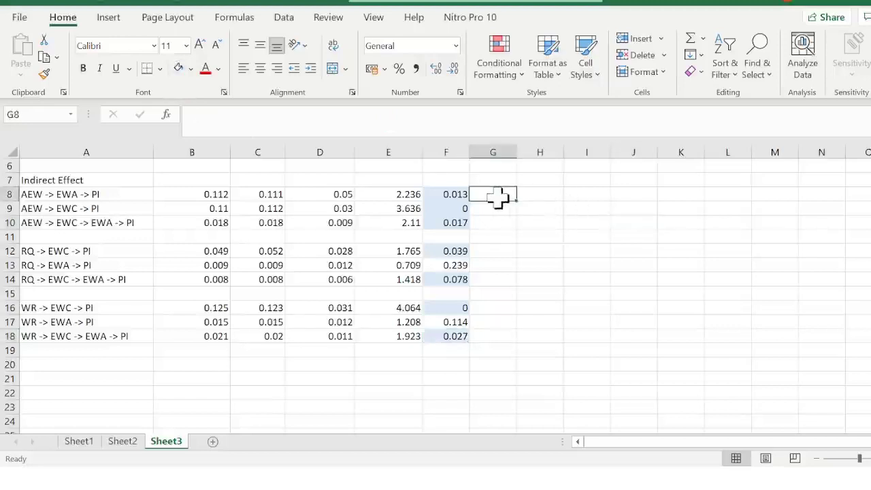
text(Supp)
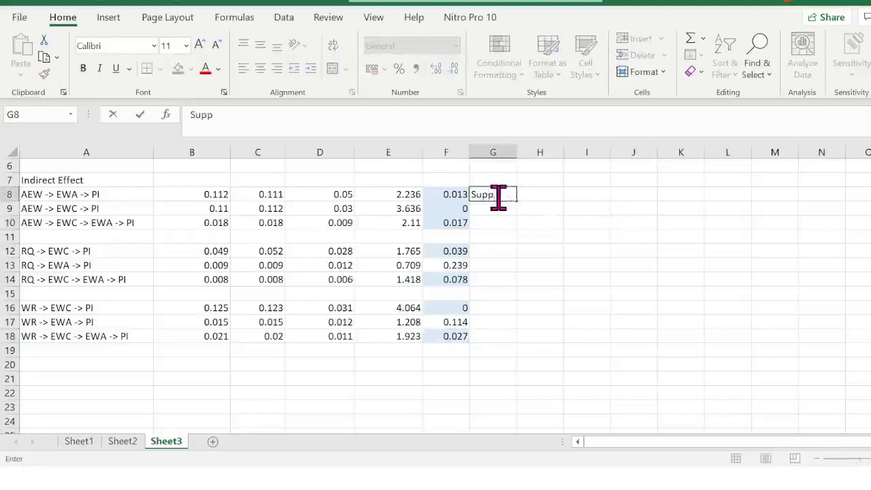
text(orte)
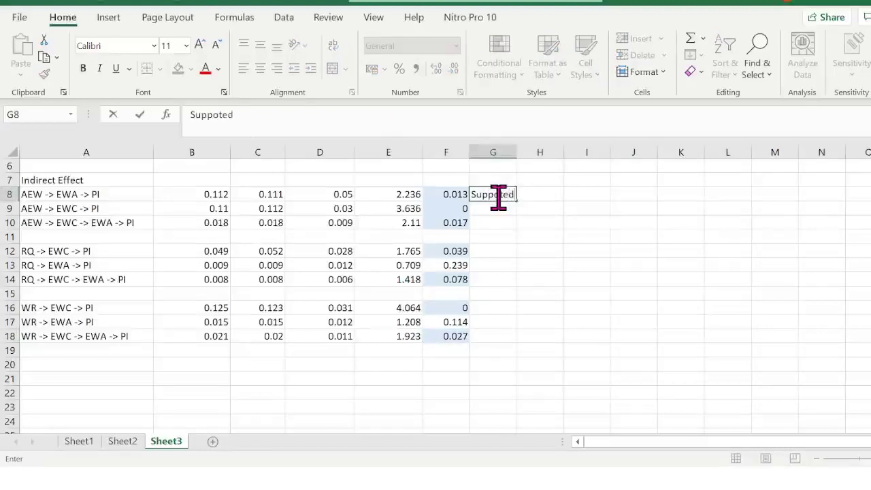
text(d)
drag(521, 235, 502, 197)
click(502, 198)
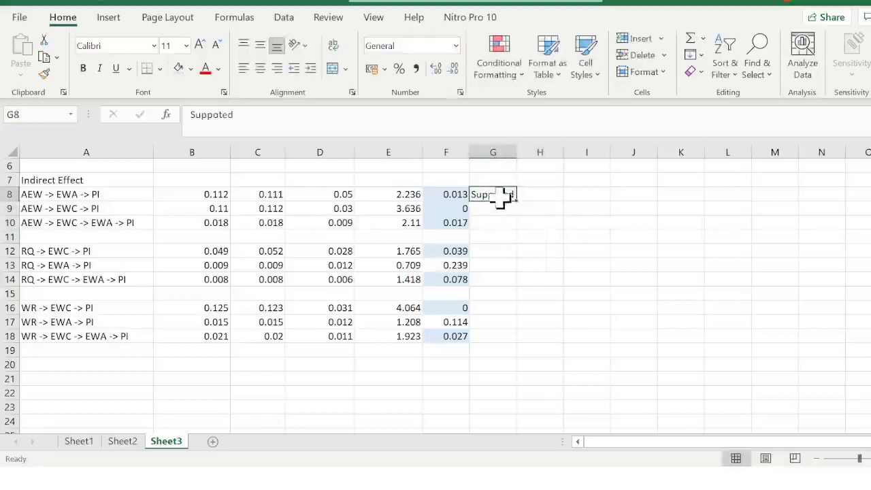
key(ctrl+c)
click(501, 211)
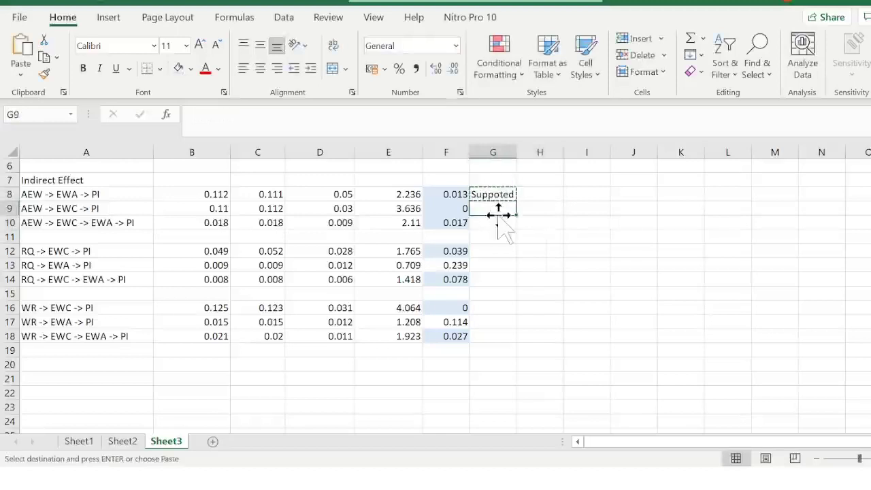
key(ctrl+v)
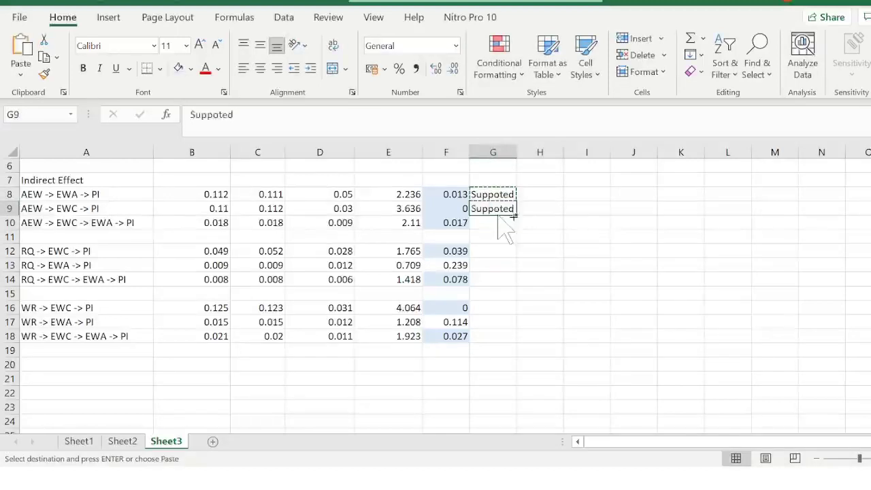
click(497, 222)
key(ctrl+v)
Step: Paste the "Suppoted" label into G12, G14, G16 and G18 beside the shaded RQ and WR p-values
key(Down)
key(Down)
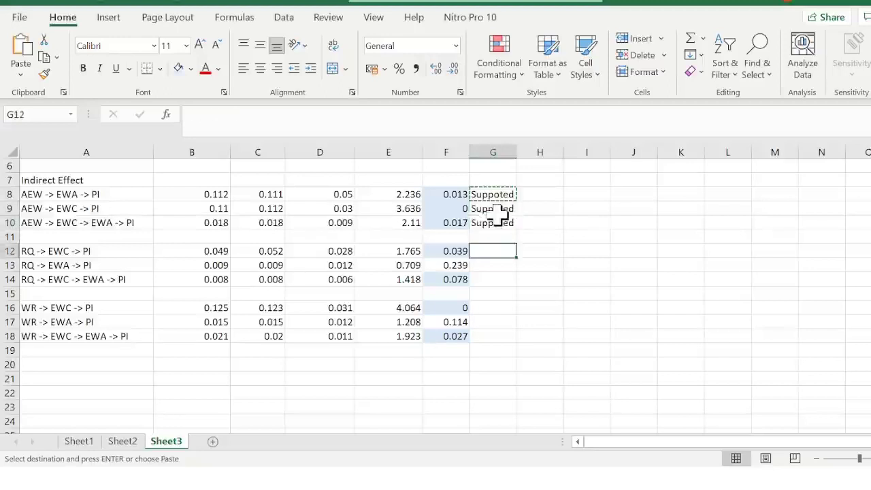
key(ctrl+v)
key(Down)
key(Down)
key(ctrl+v)
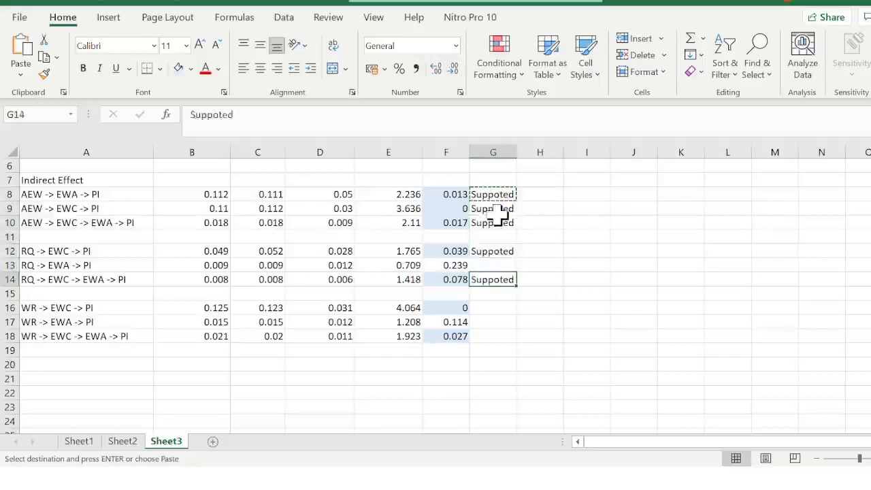
key(Down)
key(Down)
key(ctrl+v)
key(Down)
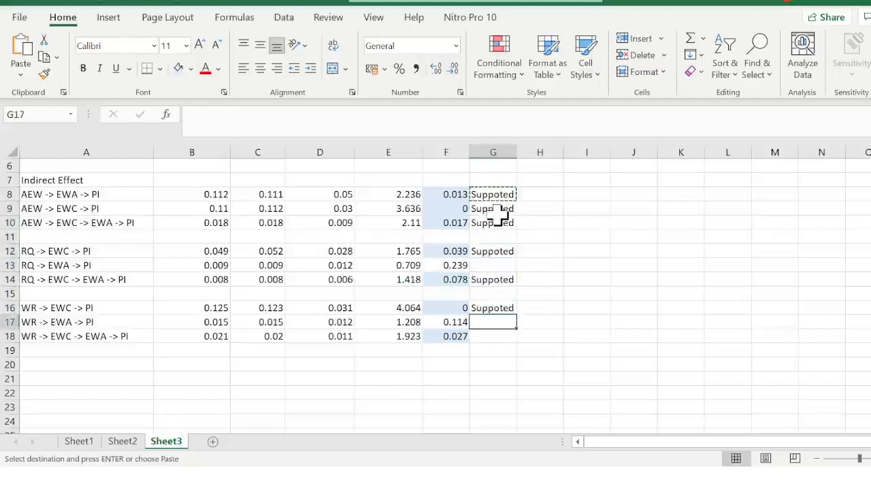
key(Down)
key(ctrl+v)
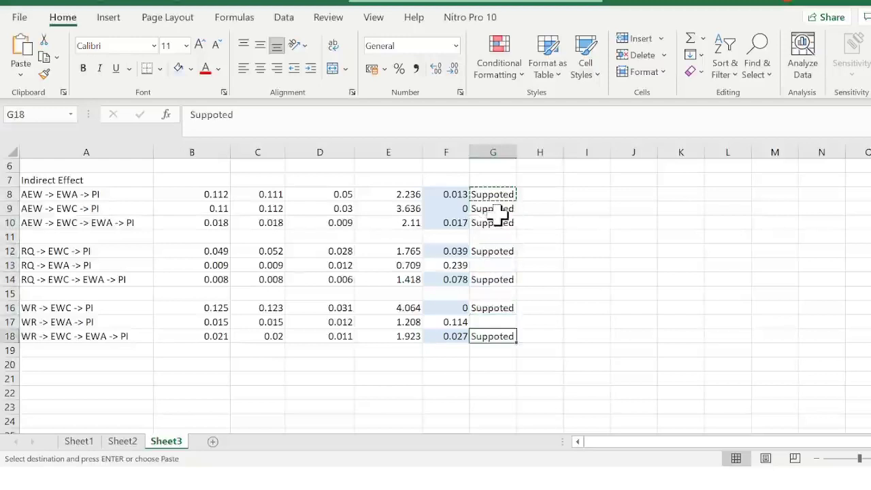
Step: Enter "Not Supported" in G13 for RQ -> EWA -> PI and copy it to G17 for WR -> EWA -> PI
click(493, 267)
text(Not Supported)
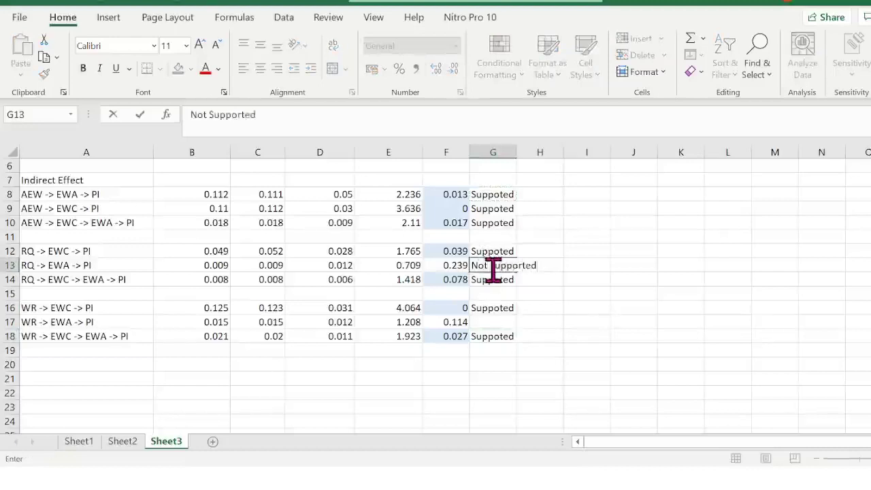
click(639, 266)
click(500, 267)
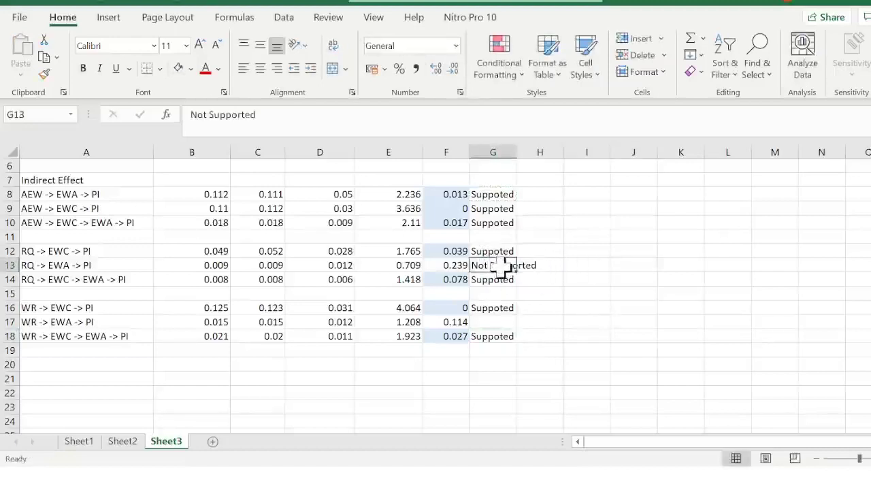
key(ctrl+c)
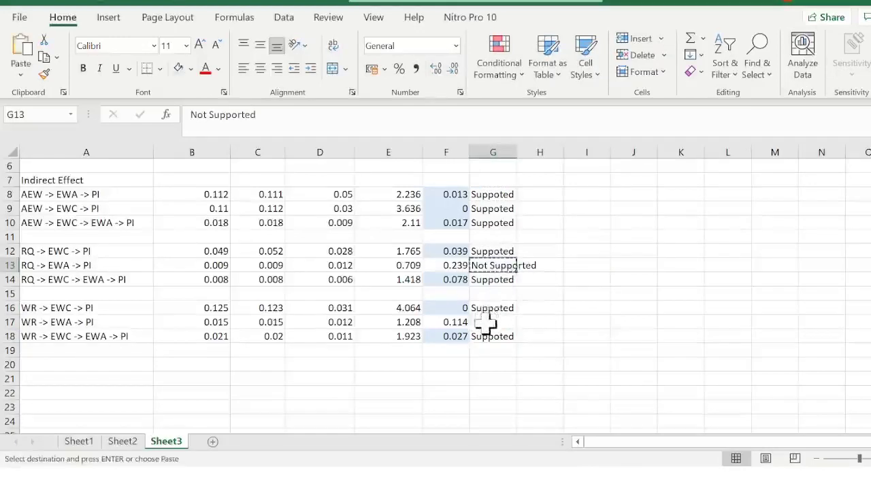
click(487, 323)
key(ctrl+v)
click(774, 321)
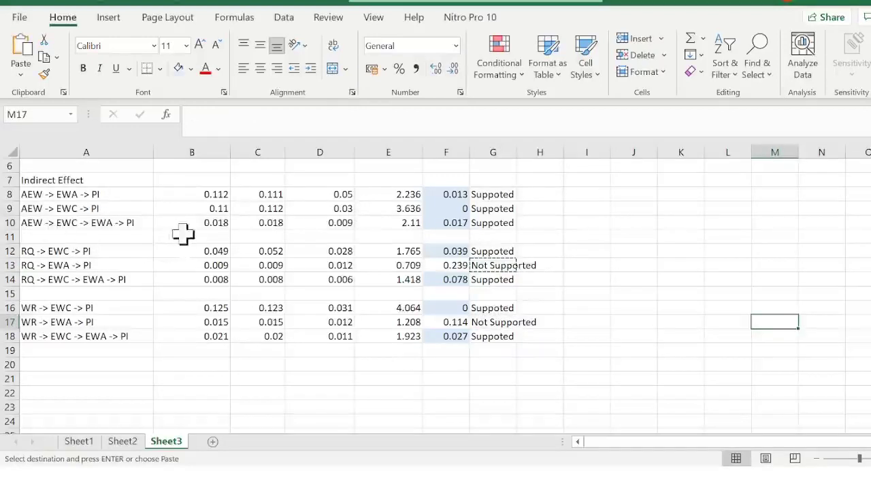
Step: Paste the "Not Supported" label into F3, F4 and F5 beside the three direct effects
scroll(435, 297, up, 2)
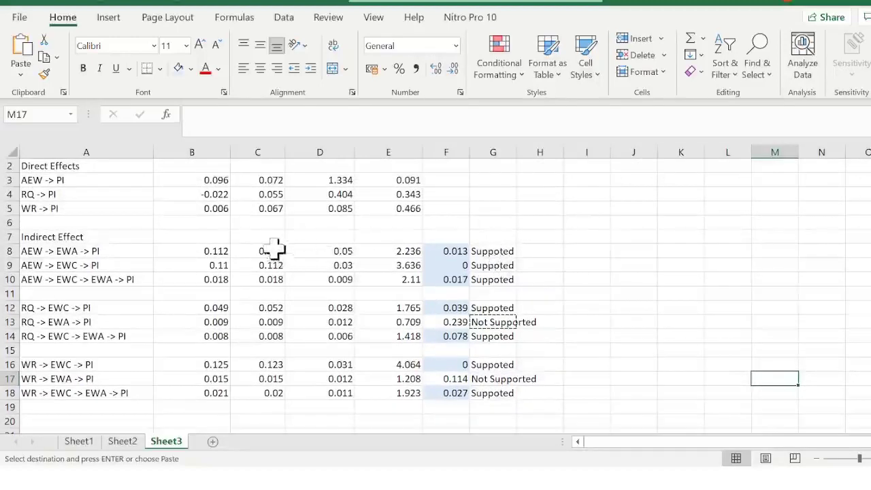
click(441, 180)
key(ctrl+v)
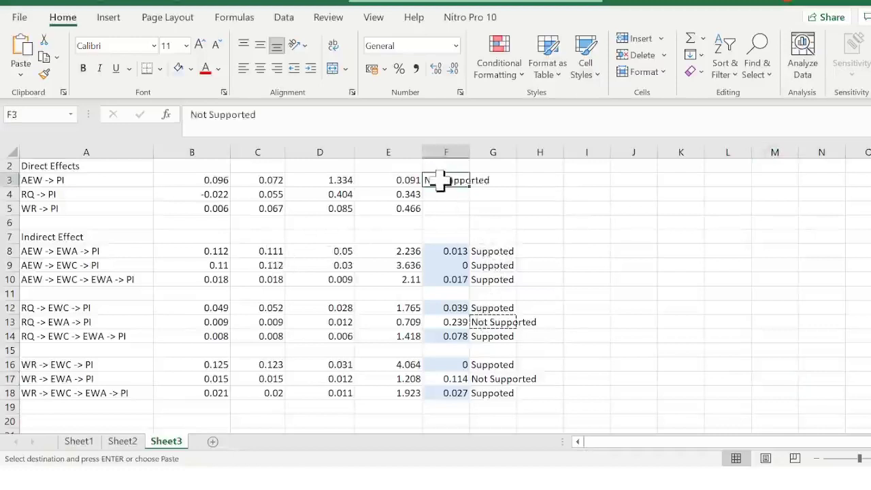
key(Down)
key(ctrl+v)
key(ctrl+Down)
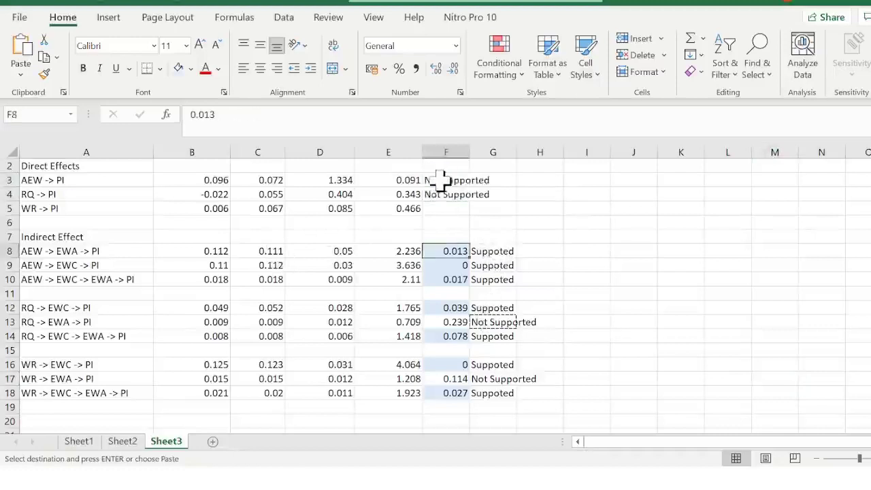
key(Up)
key(Up)
key(Up)
key(ctrl+v)
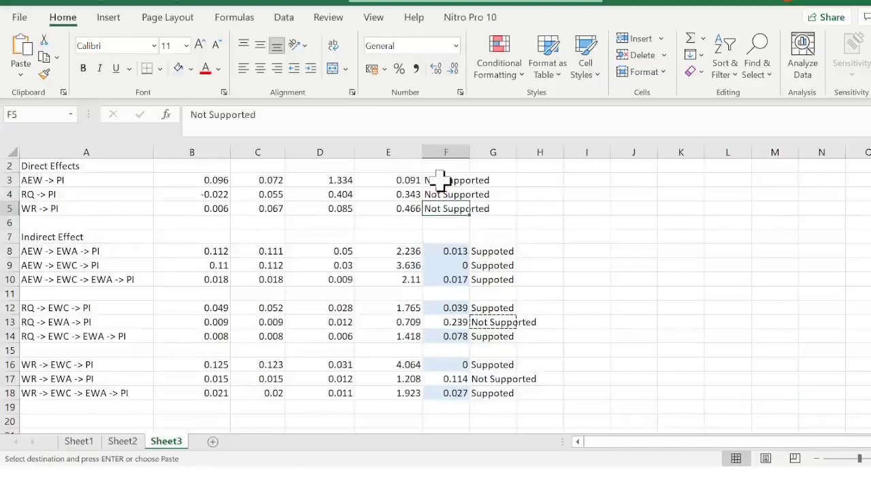
click(550, 237)
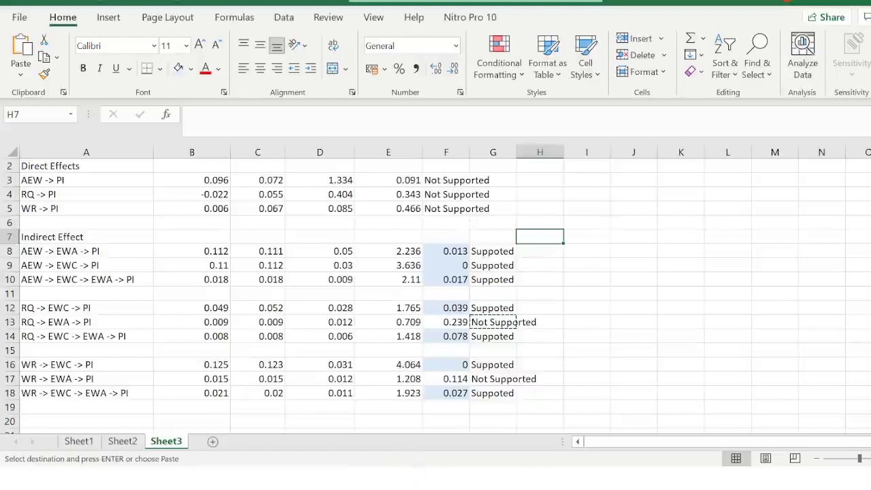
Step: Copy the R-square results table from SmartPLS and paste it into a new Excel sheet, Sheet4
key(super)
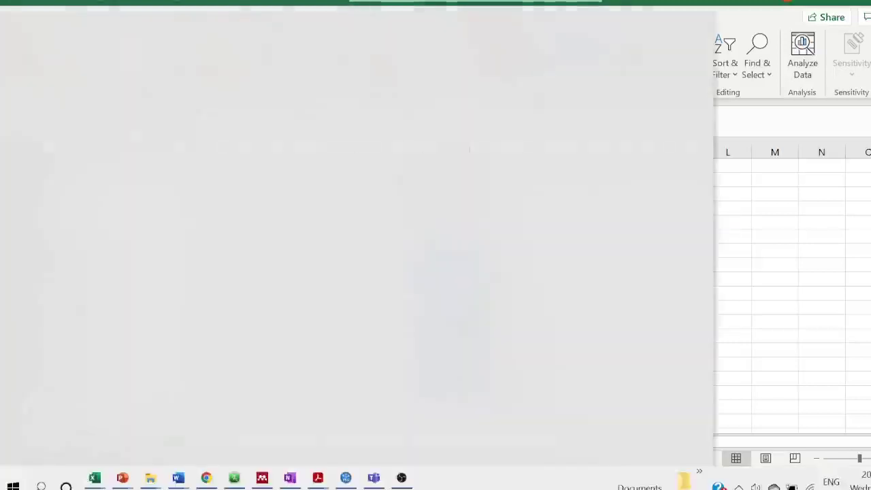
click(345, 478)
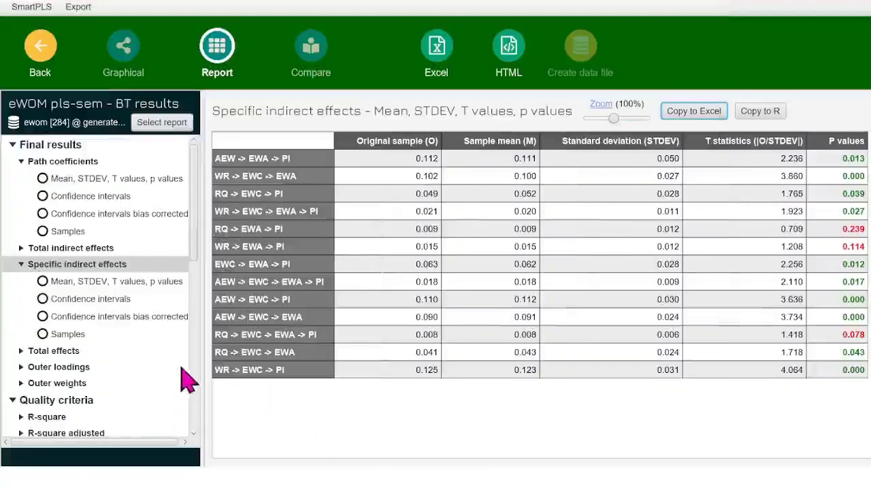
click(197, 264)
key(alt+Tab)
Step: Delete the sample mean, standard deviation and T statistics columns from the R-square table and widen column B
drag(146, 146, 231, 150)
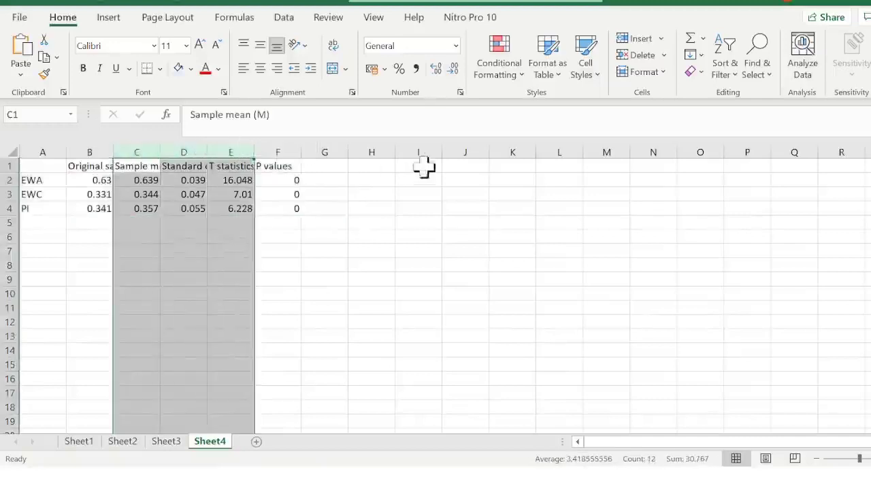
click(621, 54)
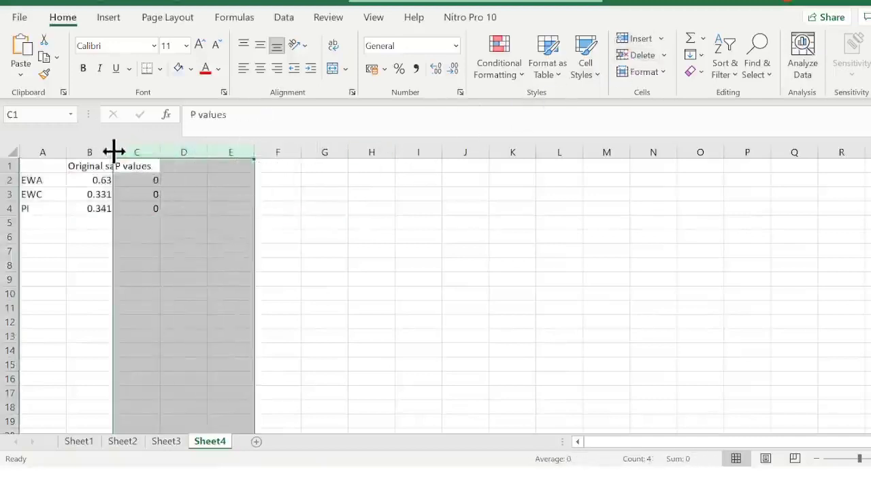
drag(111, 152, 133, 152)
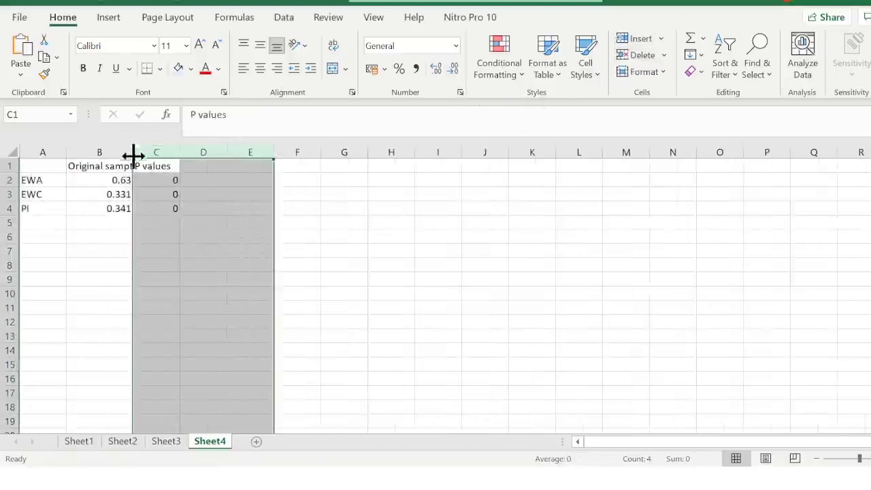
click(184, 264)
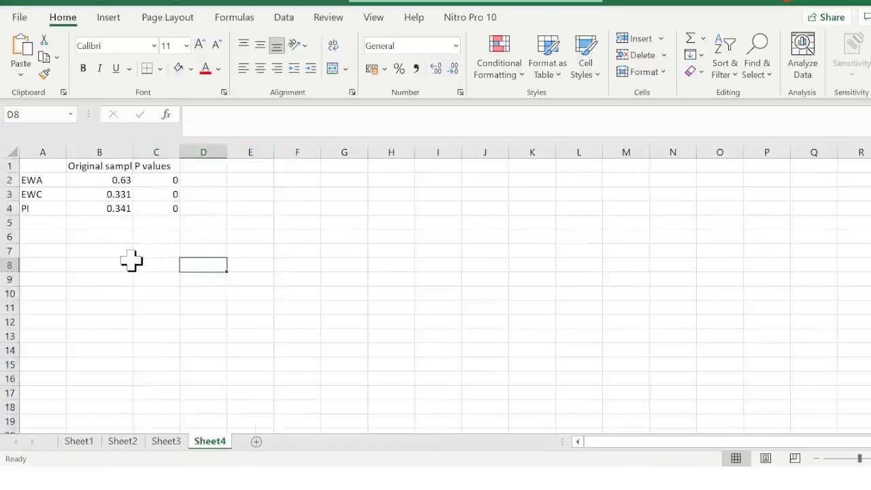
Step: Rename the B1 header "Rsq" and review the R-square values of EWC, PI and EWA
click(101, 170)
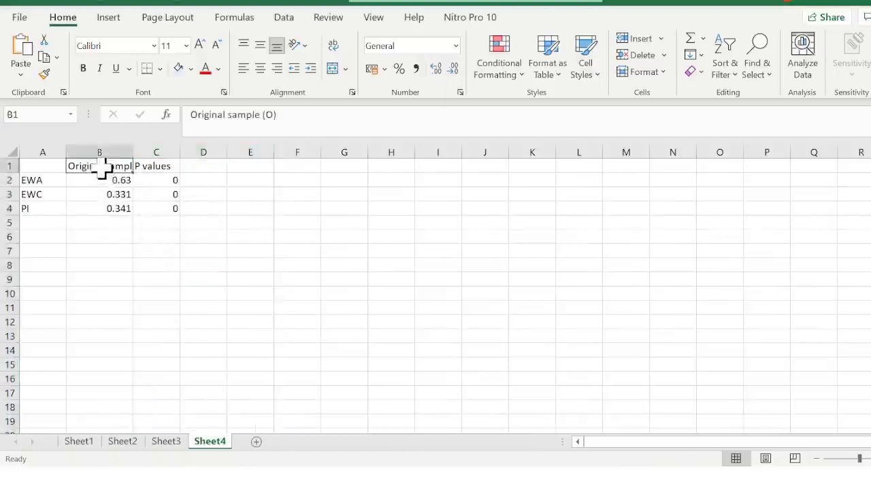
double_click(100, 170)
text(Rsq)
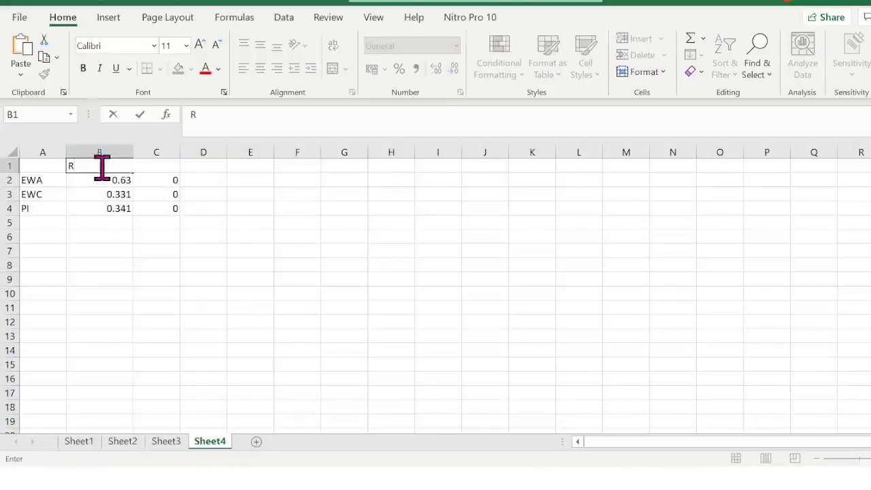
click(158, 250)
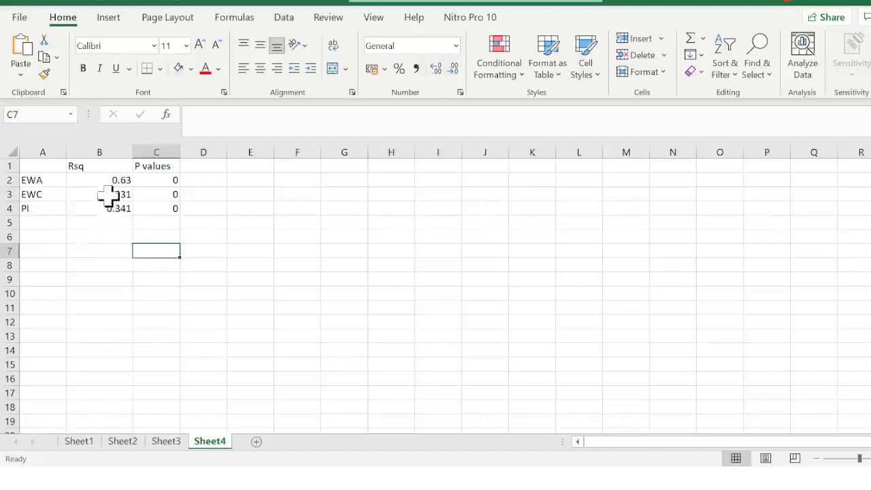
drag(107, 196, 111, 208)
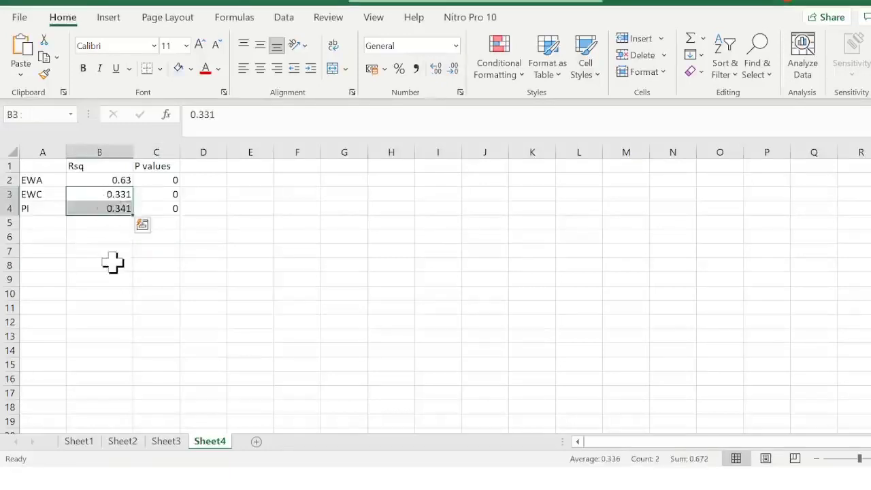
click(112, 179)
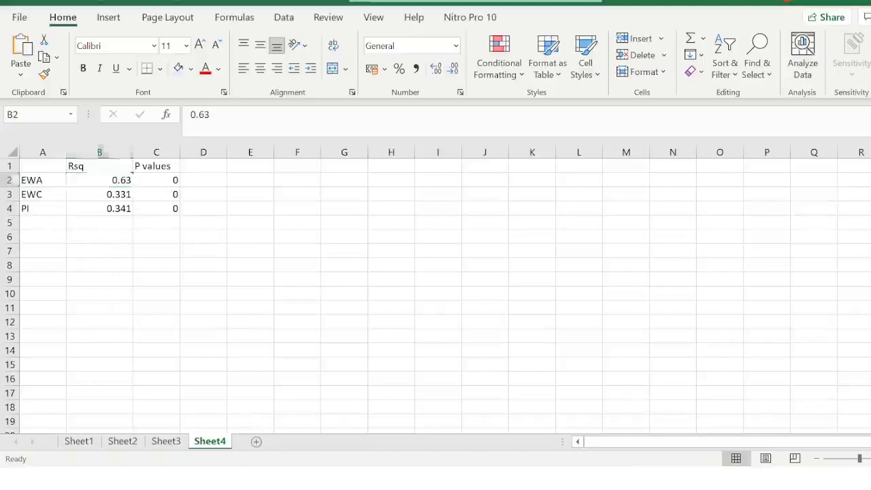
Step: Copy the f-square results table from SmartPLS into Sheet4 starting at column E, and widen columns E and J
key(super)
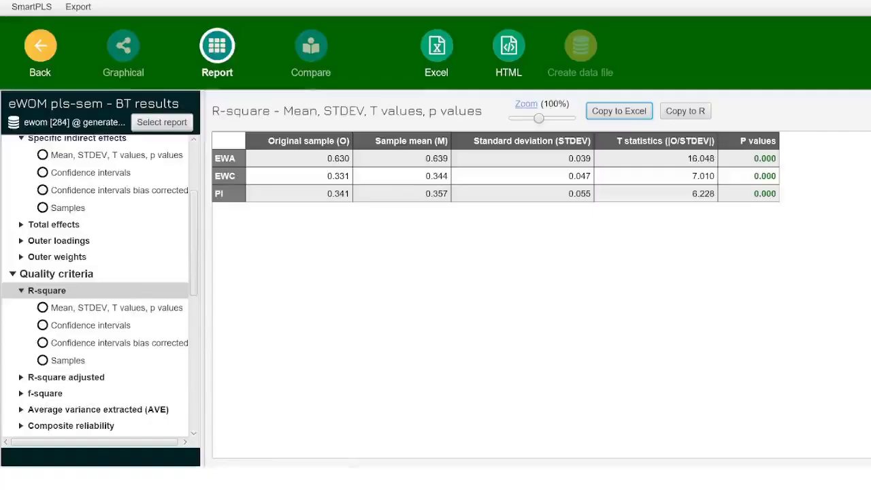
click(346, 478)
click(41, 394)
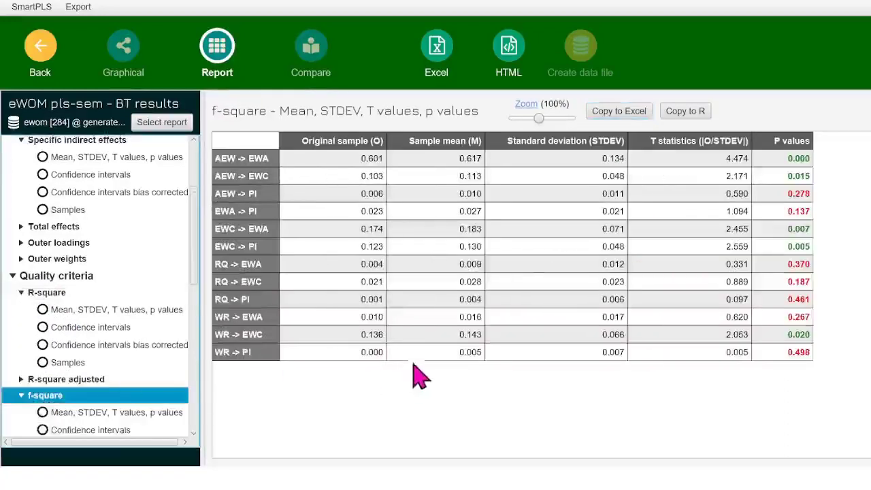
click(627, 116)
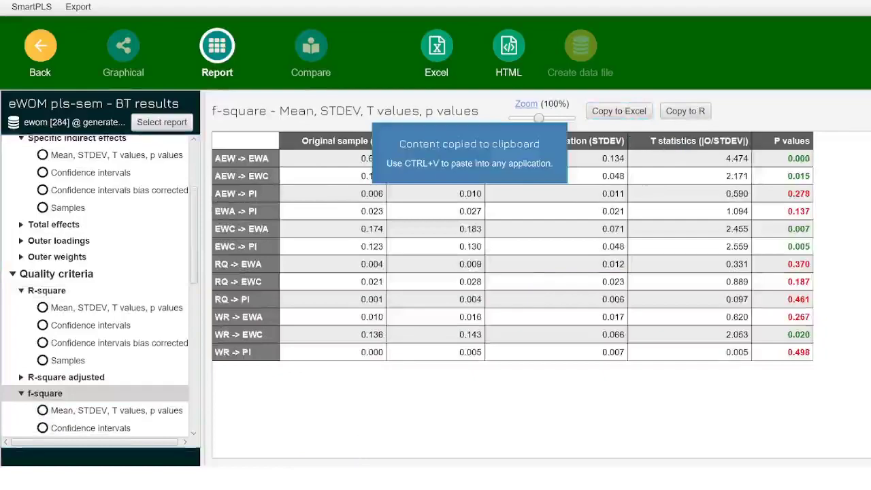
key(super)
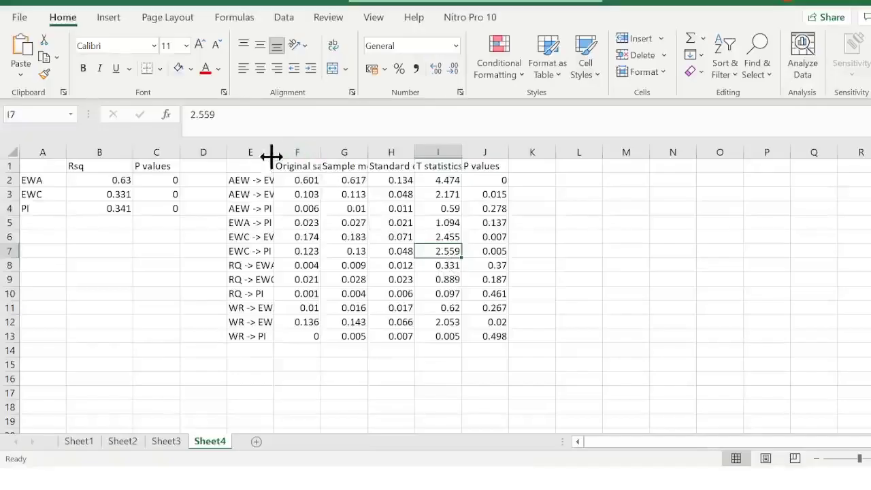
drag(271, 156, 308, 154)
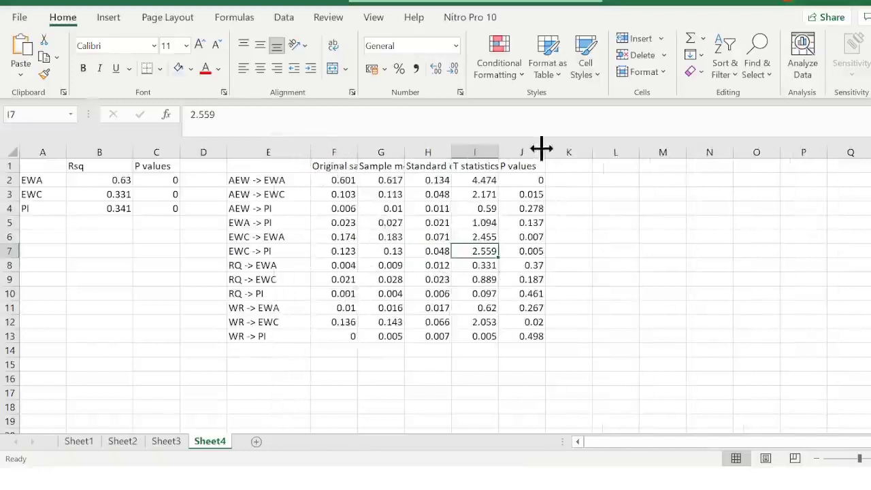
drag(543, 149, 563, 150)
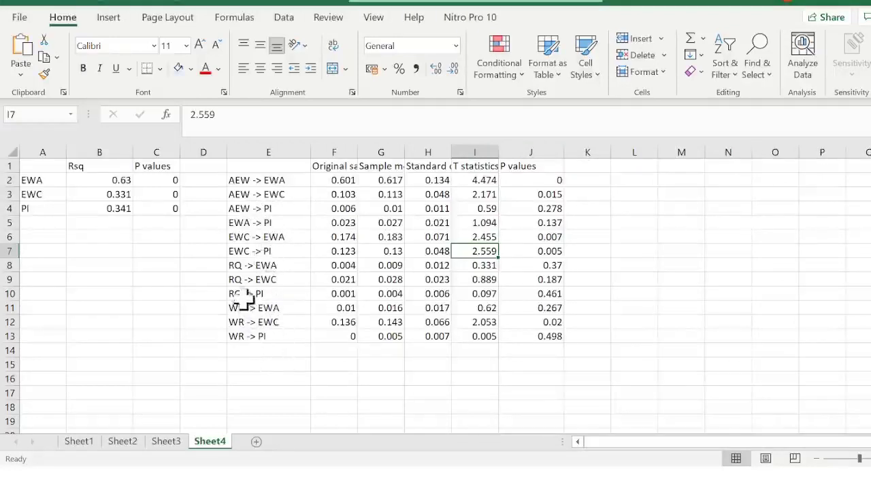
Step: Move the RQ -> PI, EWC -> PI, AEW -> PI and EWA -> PI rows below WR -> PI, into rows 14 to 17
drag(239, 295, 512, 360)
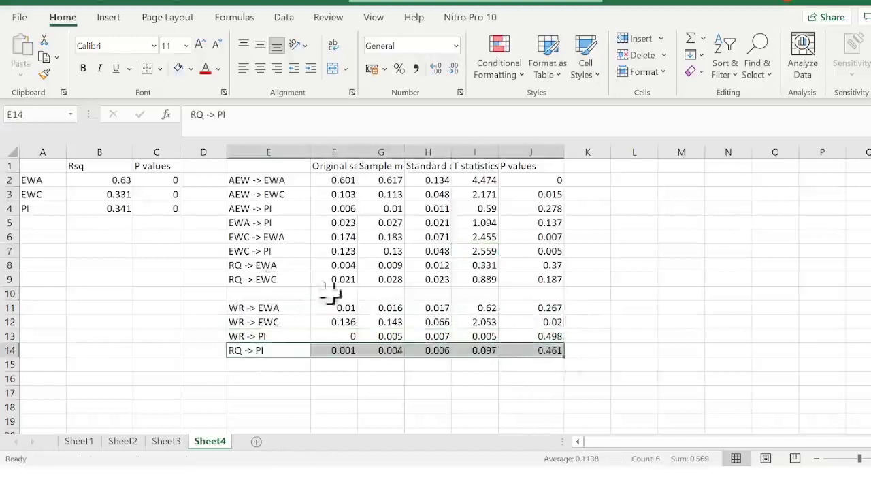
drag(238, 253, 510, 360)
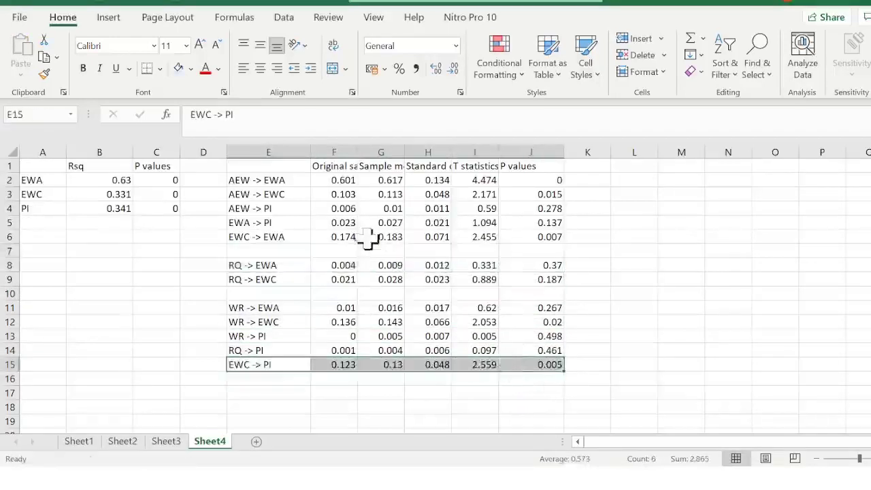
drag(246, 208, 544, 400)
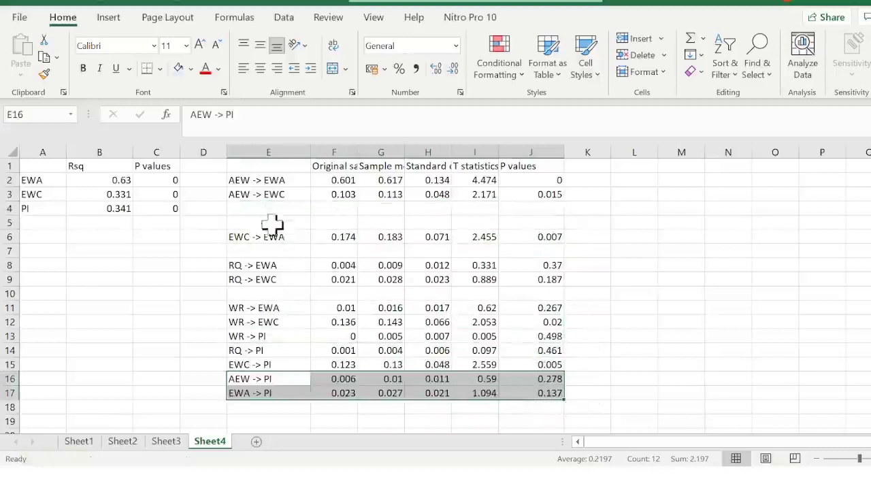
Step: Regroup the f-square rows into EWA, EWC and PI blocks separated by blank rows, with each R-square row aligned to its block
click(247, 195)
drag(246, 195, 509, 214)
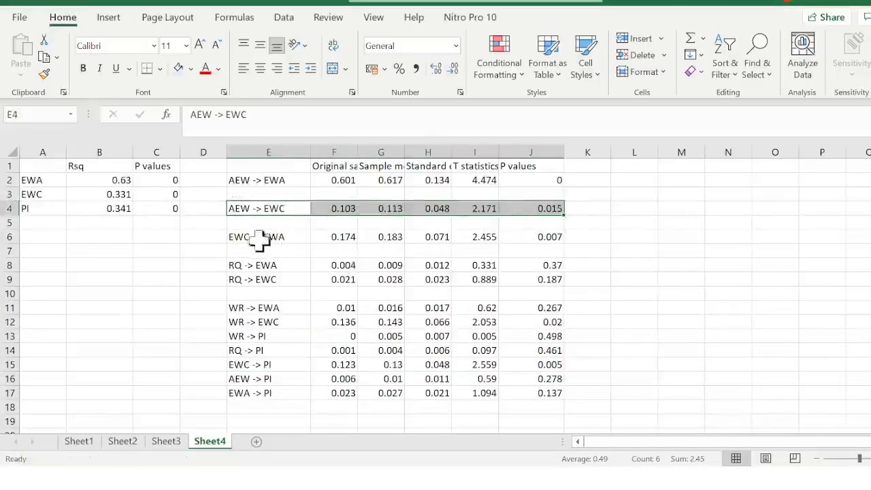
drag(258, 238, 500, 196)
drag(275, 209, 507, 226)
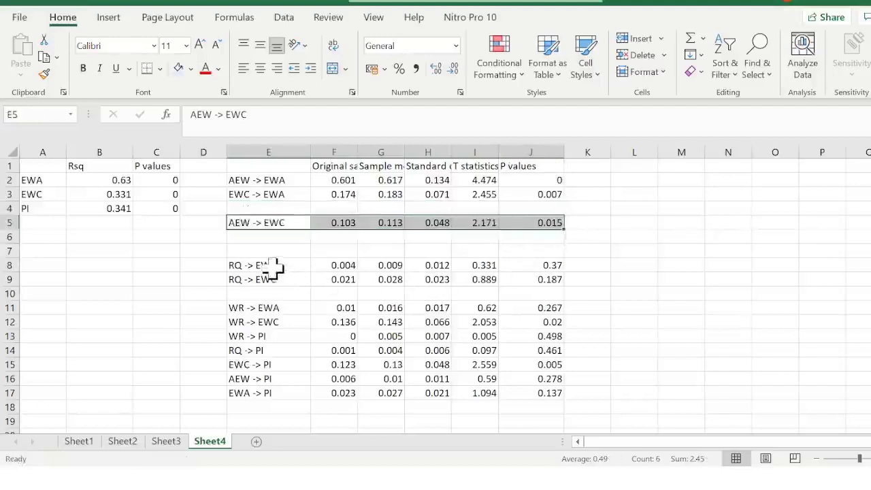
drag(275, 270, 509, 268)
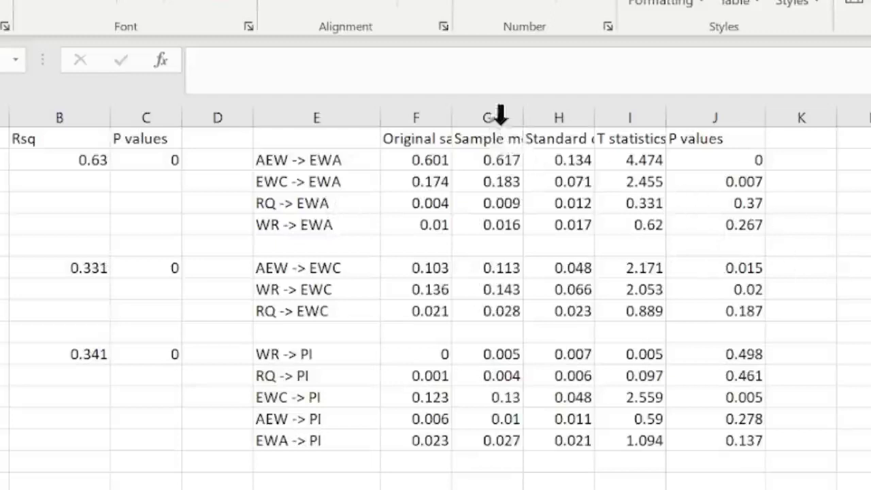
Step: Delete the f-square table's sample mean, standard deviation and T statistics columns and rename its F1 header "fsq"
drag(486, 102, 633, 106)
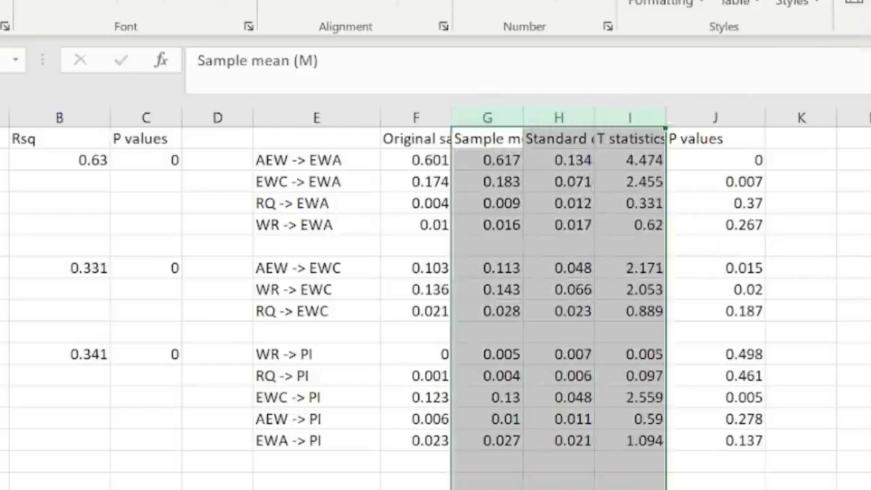
key(ctrl+minus)
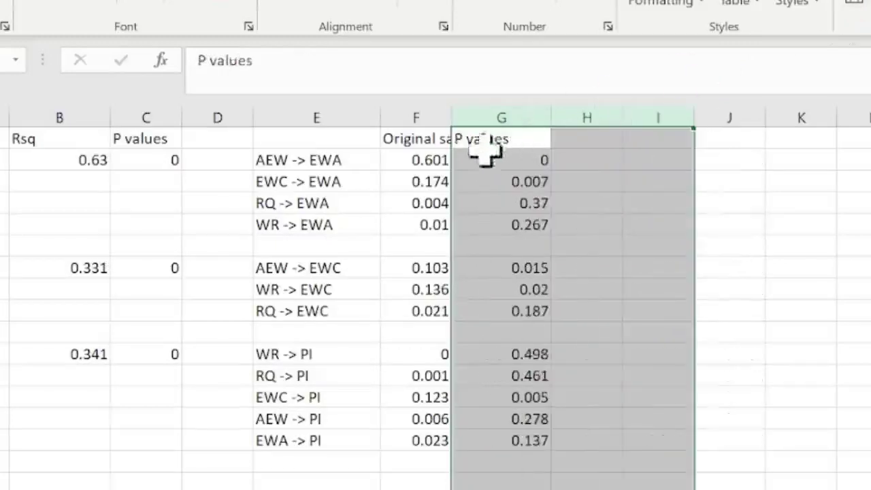
click(435, 138)
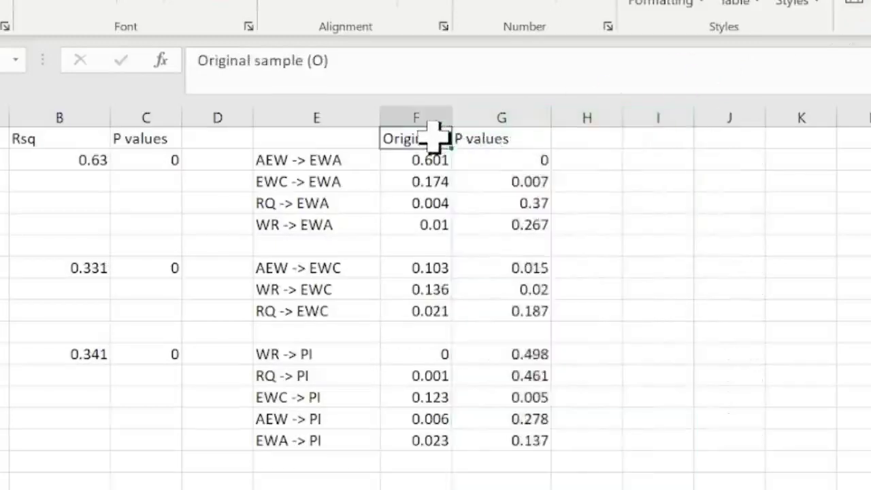
text(fsq)
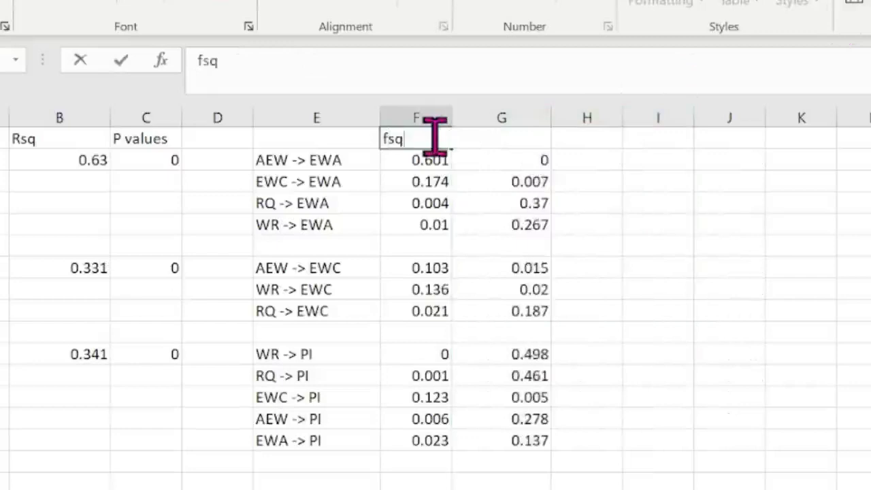
click(727, 178)
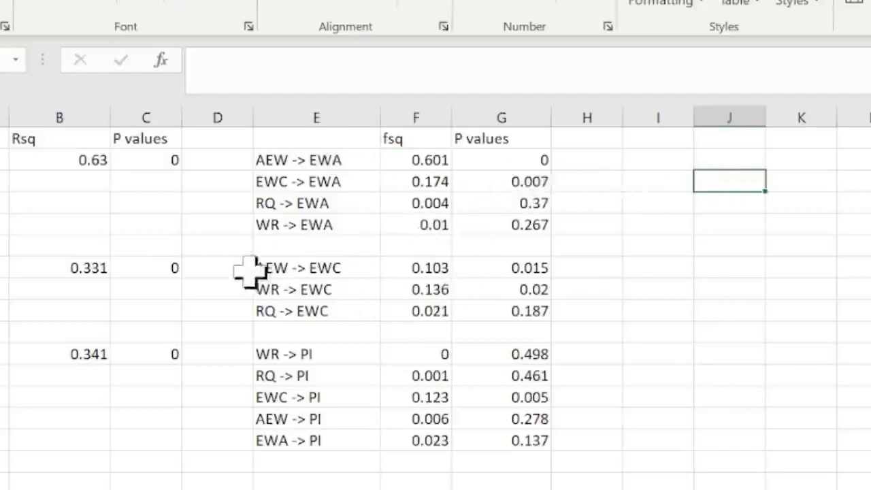
Step: Examine the fsq and p-values of the paths leading to EWA
click(518, 164)
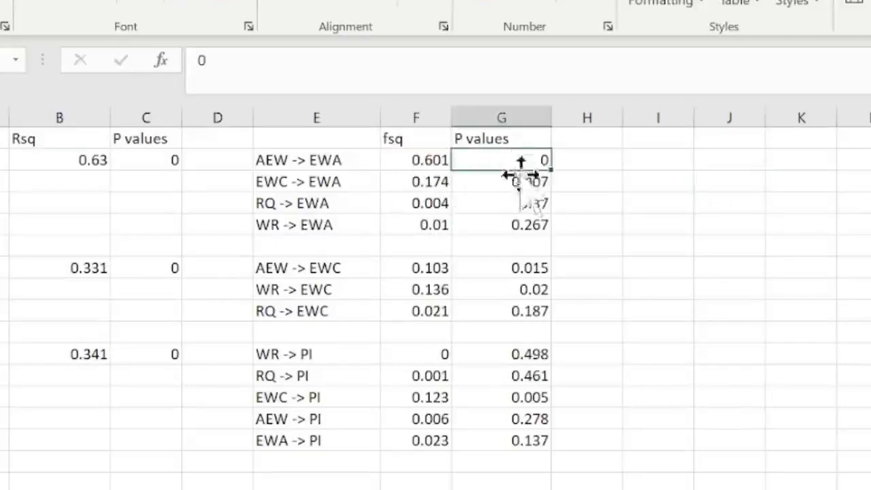
click(520, 184)
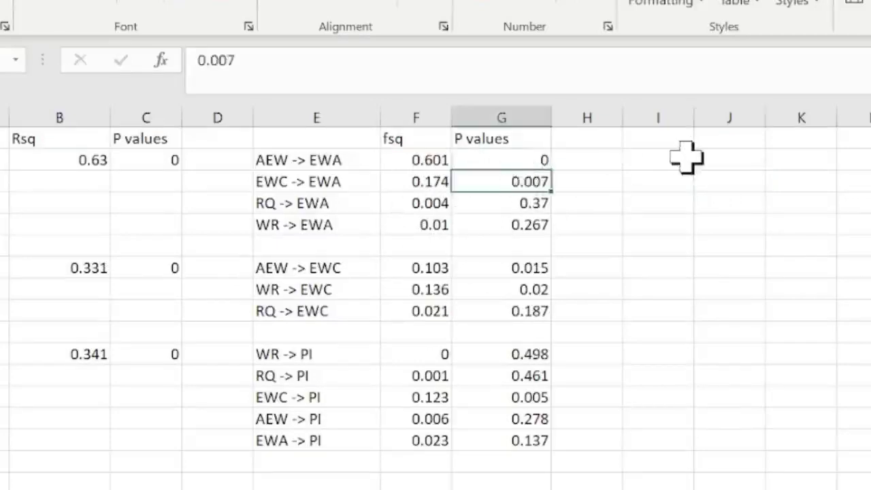
key(Down)
key(Down)
key(Up)
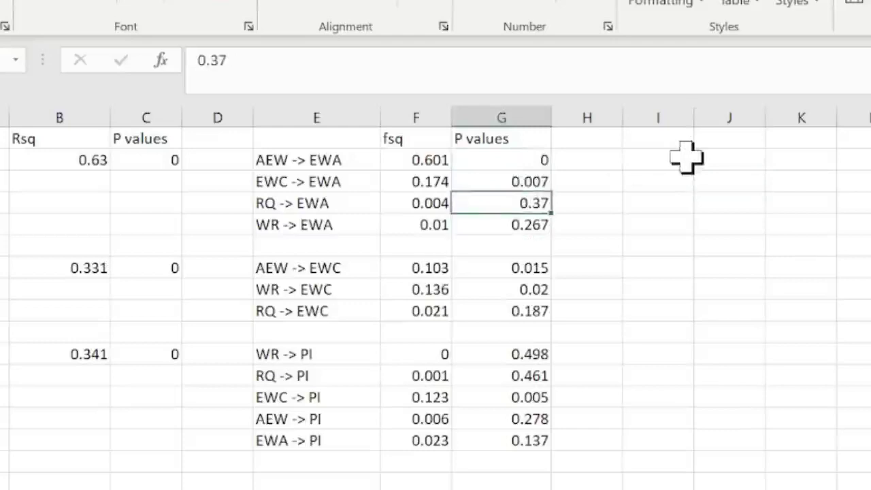
key(Up)
key(Up)
key(Up)
key(Down)
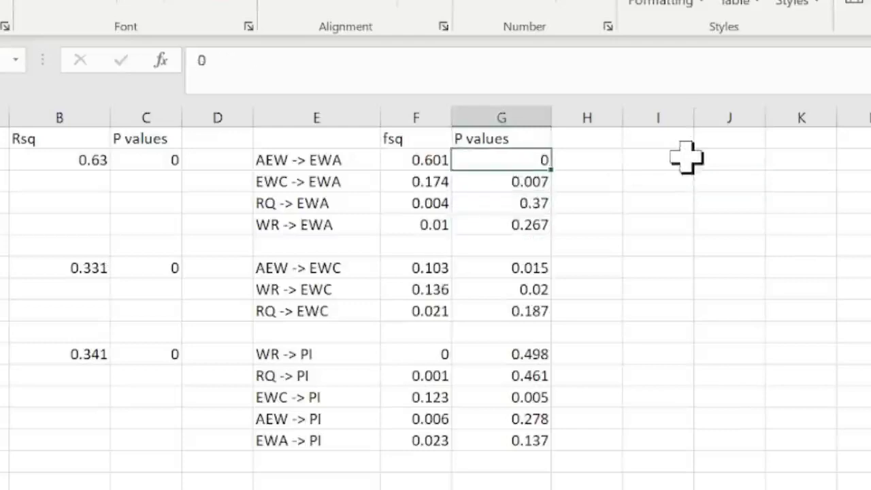
key(Left)
key(Left)
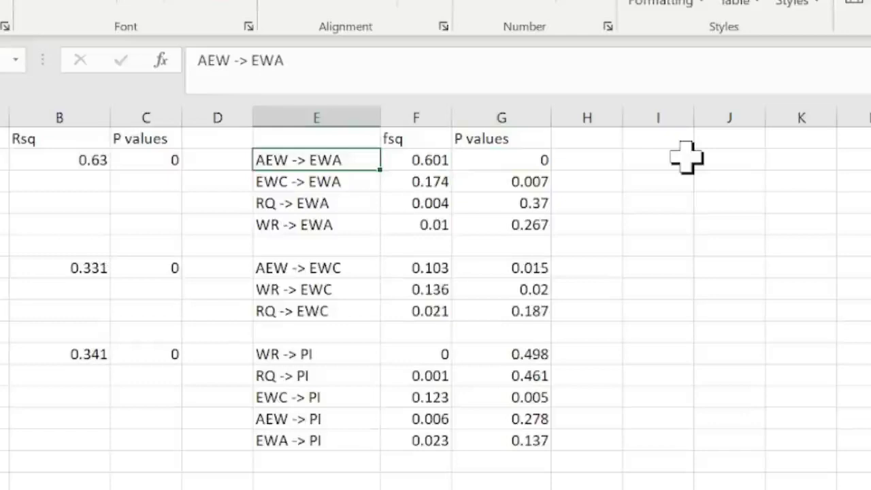
key(Down)
key(Right)
key(Right)
key(Right)
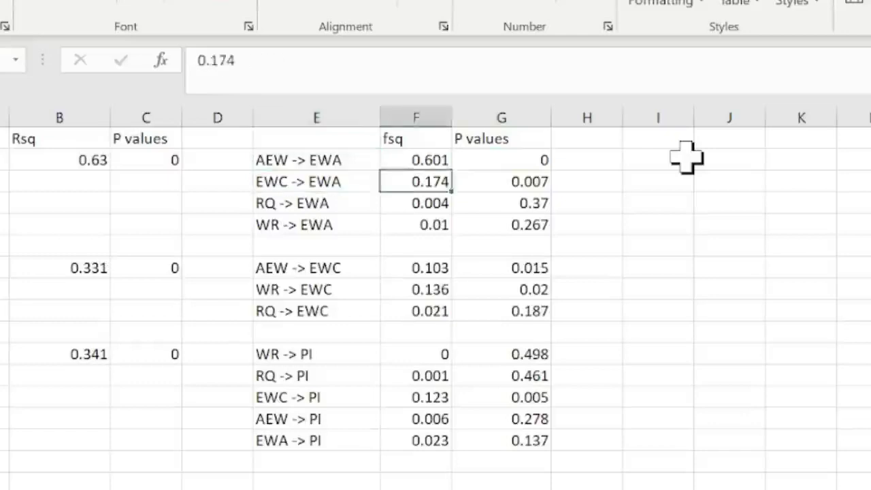
key(Up)
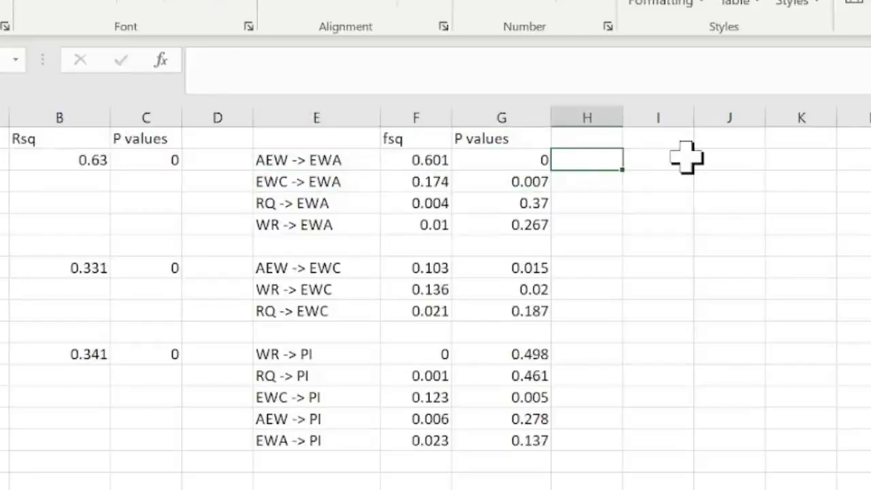
Step: Examine the p-values of the AEW, WR and RQ paths leading to EWC in the f-square table
key(Down)
key(Down)
key(Down)
key(Down)
key(Down)
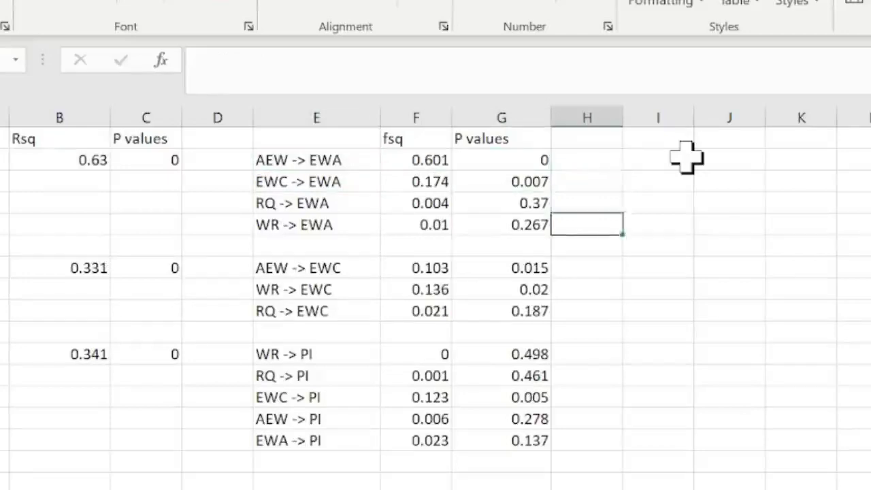
key(Down)
key(Left)
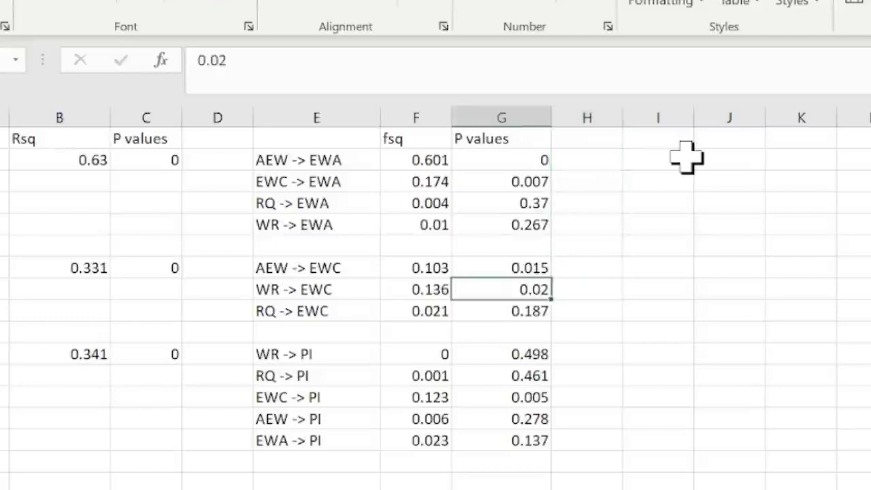
key(Up)
key(Down)
key(Left)
key(Left)
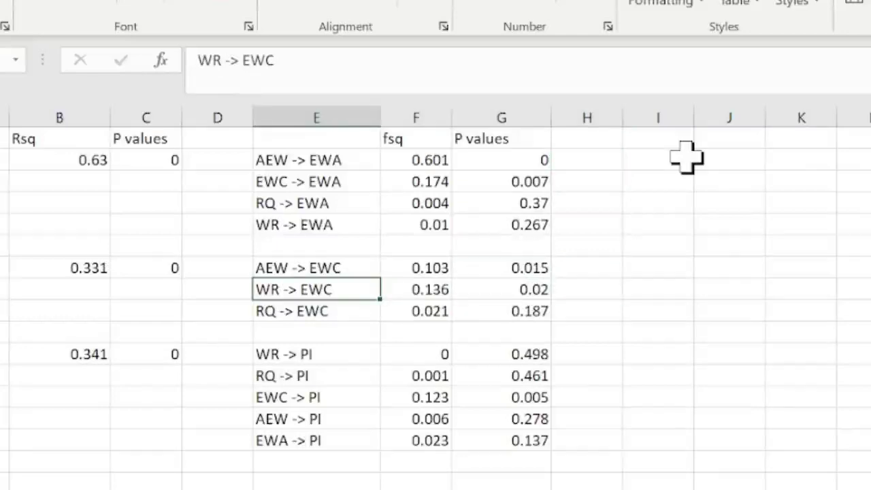
key(Up)
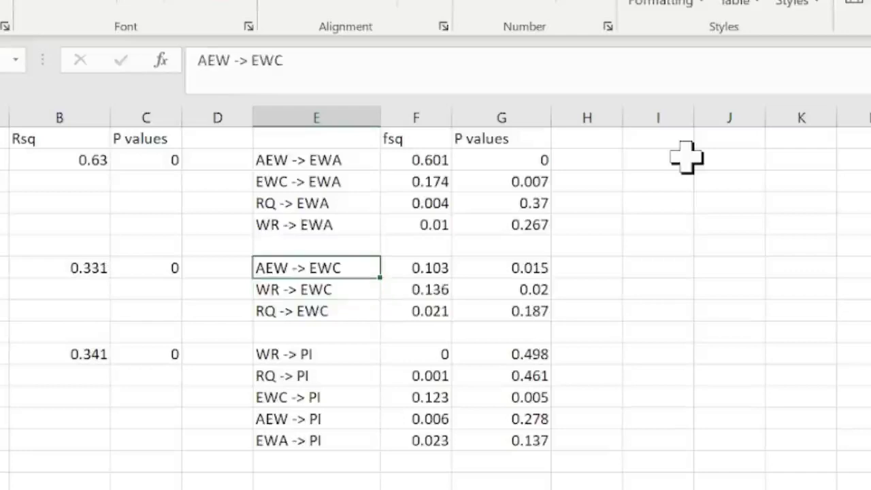
key(Right)
key(Right)
key(Right)
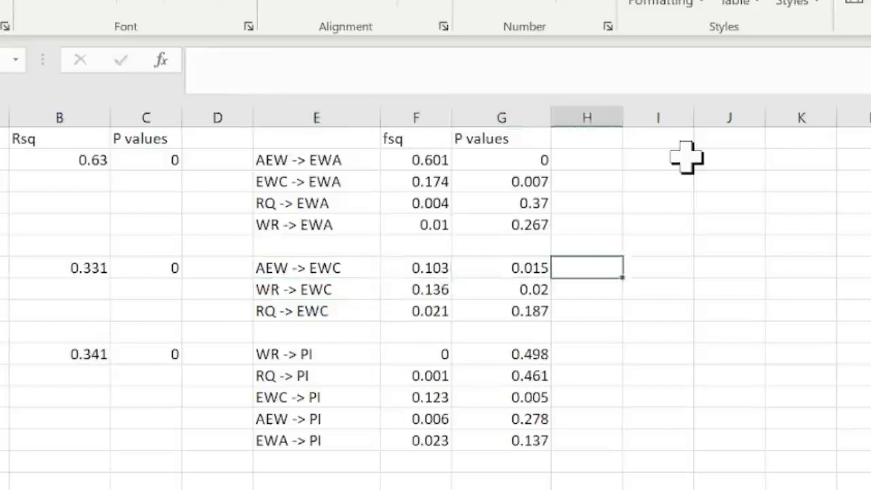
key(Left)
key(Down)
key(Up)
key(Down)
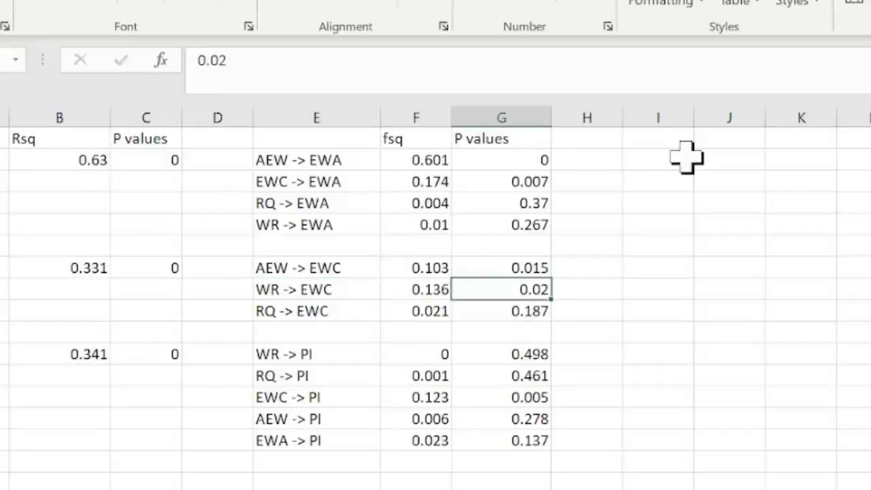
Step: Examine the five paths leading to PI and their p-values in the f-square table
key(Left)
key(Left)
key(Down)
key(Down)
key(Down)
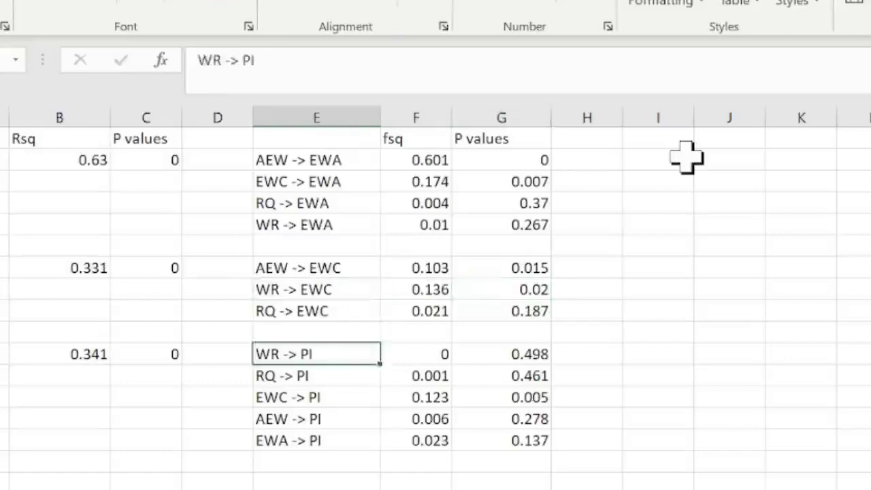
key(Down)
key(Down)
key(Down)
key(Down)
key(Down)
key(Up)
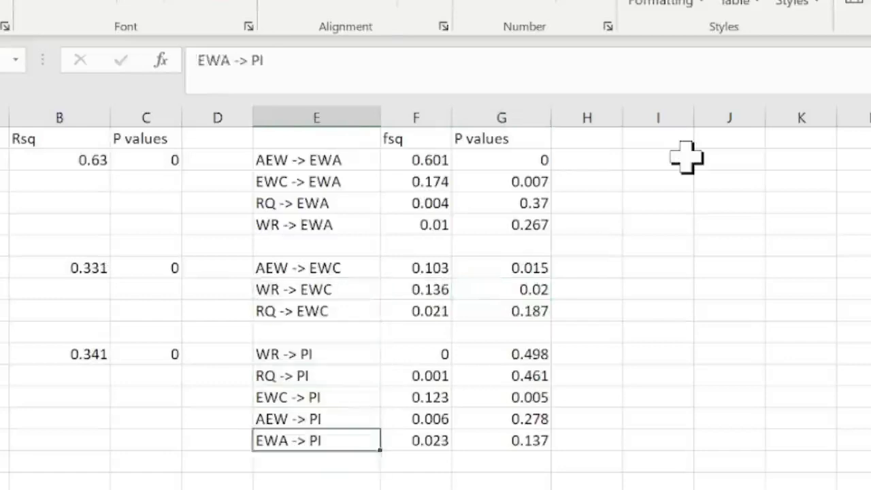
key(Up)
key(Up)
key(Up)
key(Up)
key(Right)
key(Right)
key(Right)
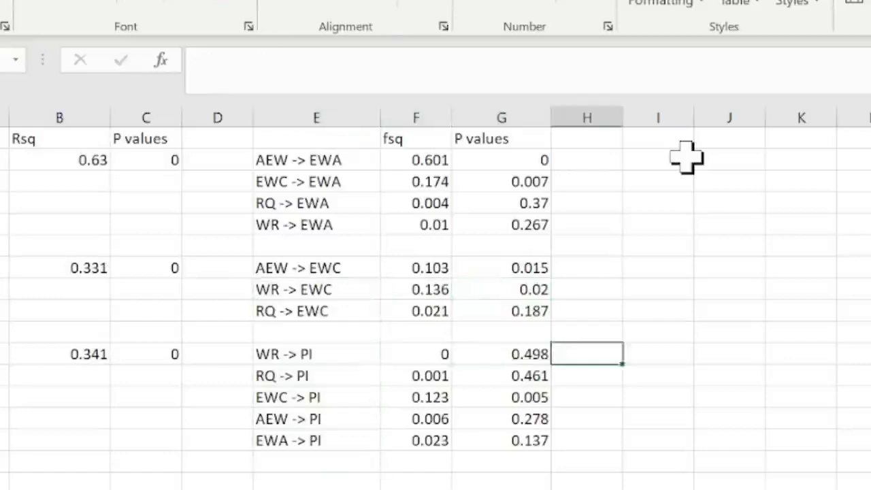
key(Left)
key(Down)
key(Down)
key(Down)
key(Down)
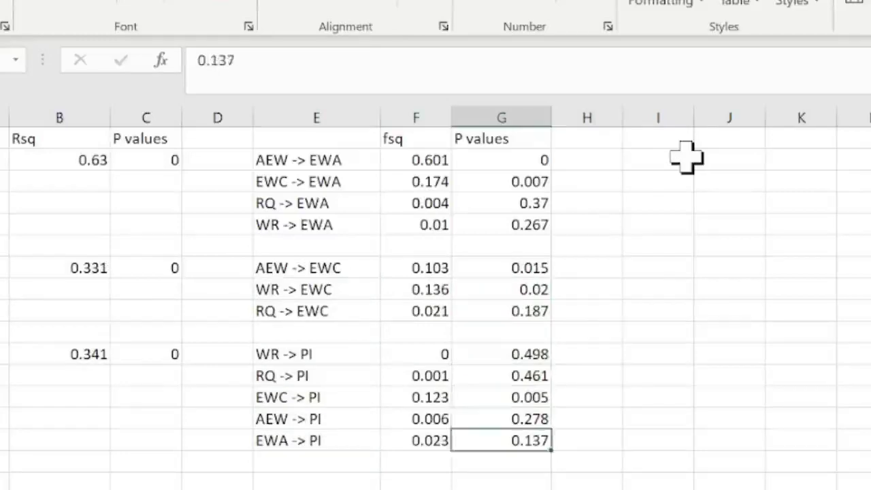
Step: Highlight the p-value cell of the EWC -> PI path with a light blue fill
key(Up)
key(Up)
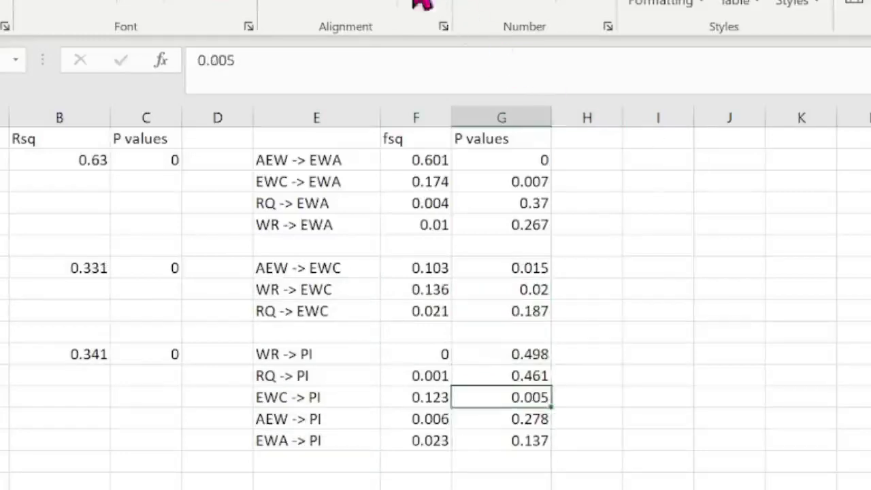
click(174, 2)
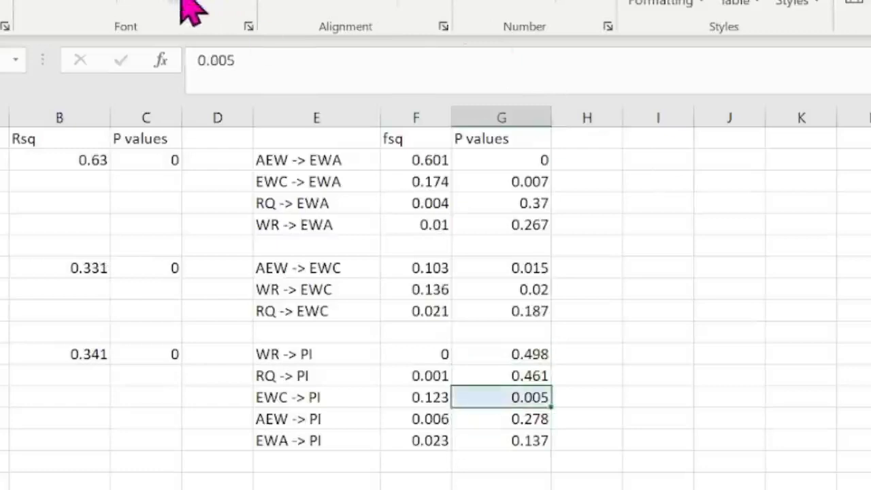